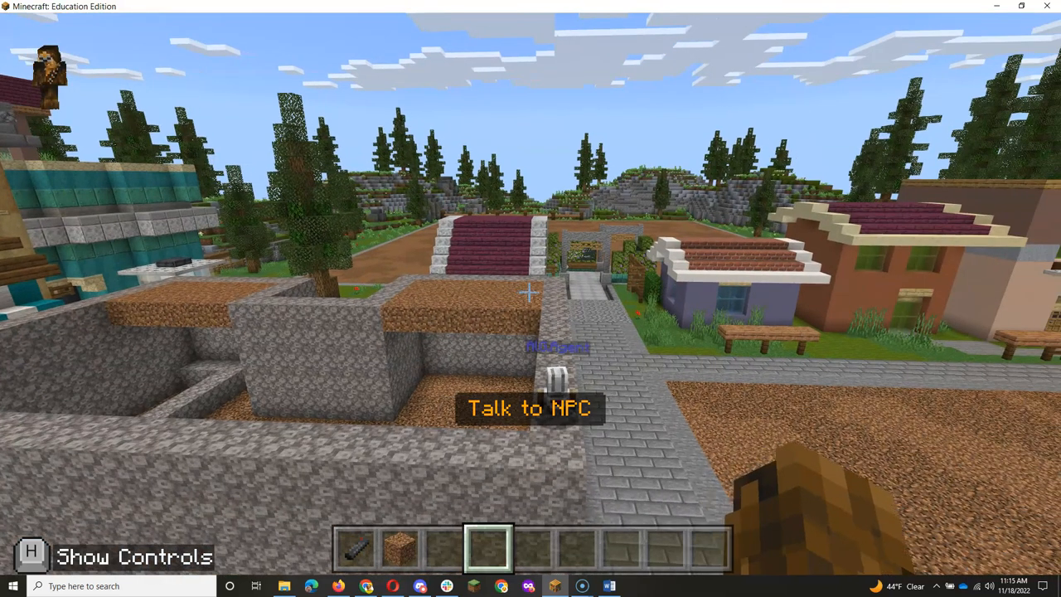
Step: Pause Minecraft and switch over to the Flip Game-Based Learning Sharing topic
{"action": "key", "text": "Escape"}
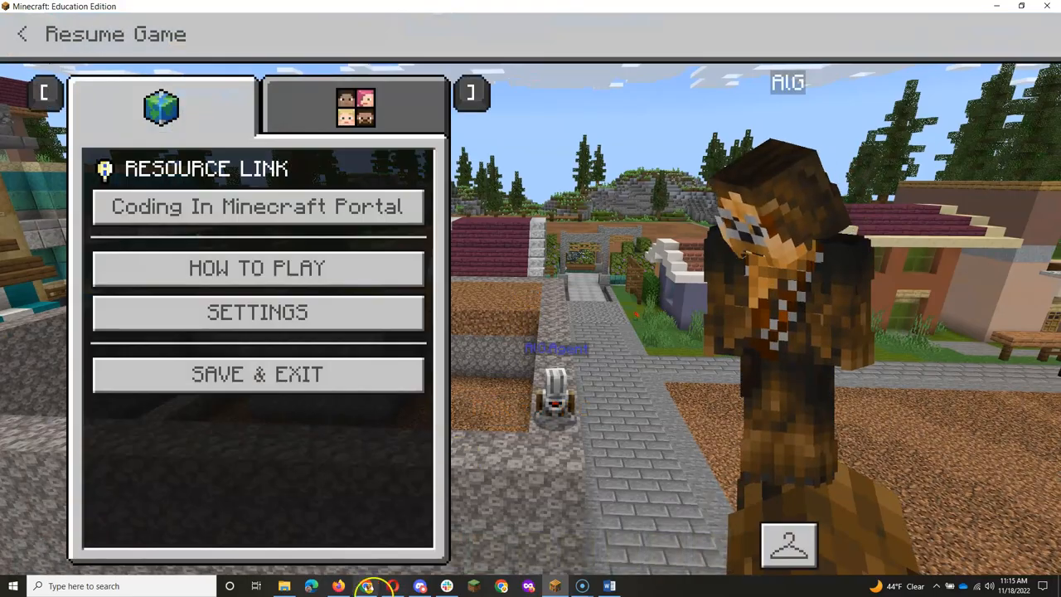
{"action": "left_click", "coordinate": [393, 586]}
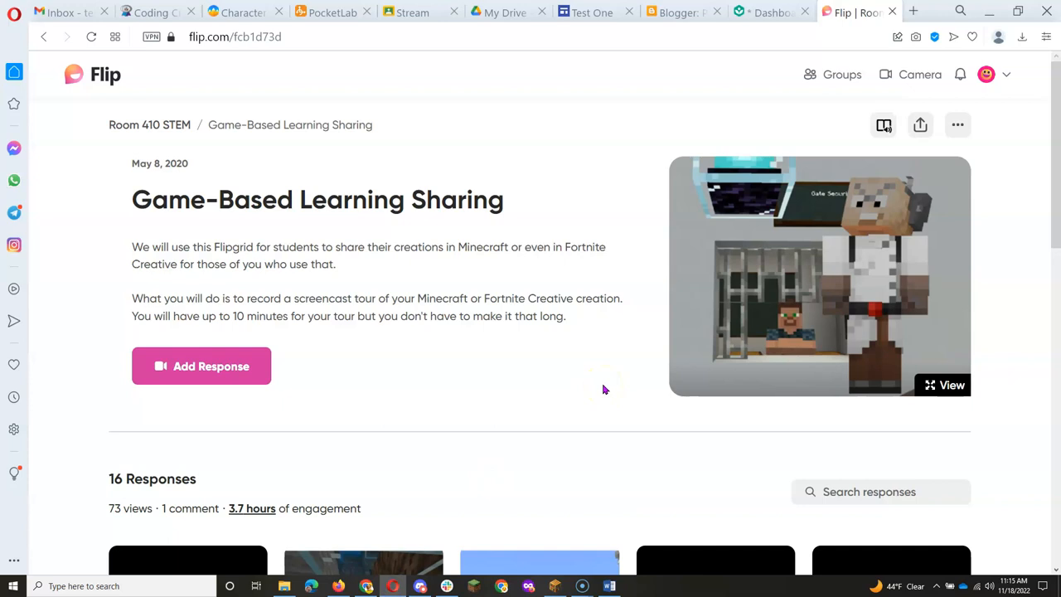
{"action": "scroll", "coordinate": [419, 268], "scroll_direction": "down", "scroll_amount": 3}
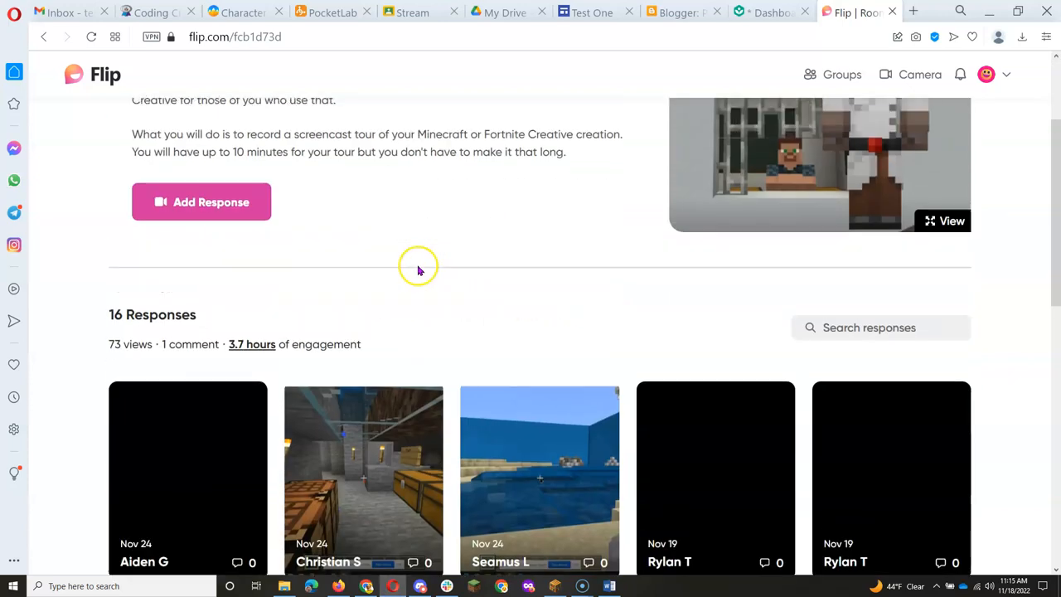
{"action": "scroll", "coordinate": [419, 268], "scroll_direction": "up", "scroll_amount": 3}
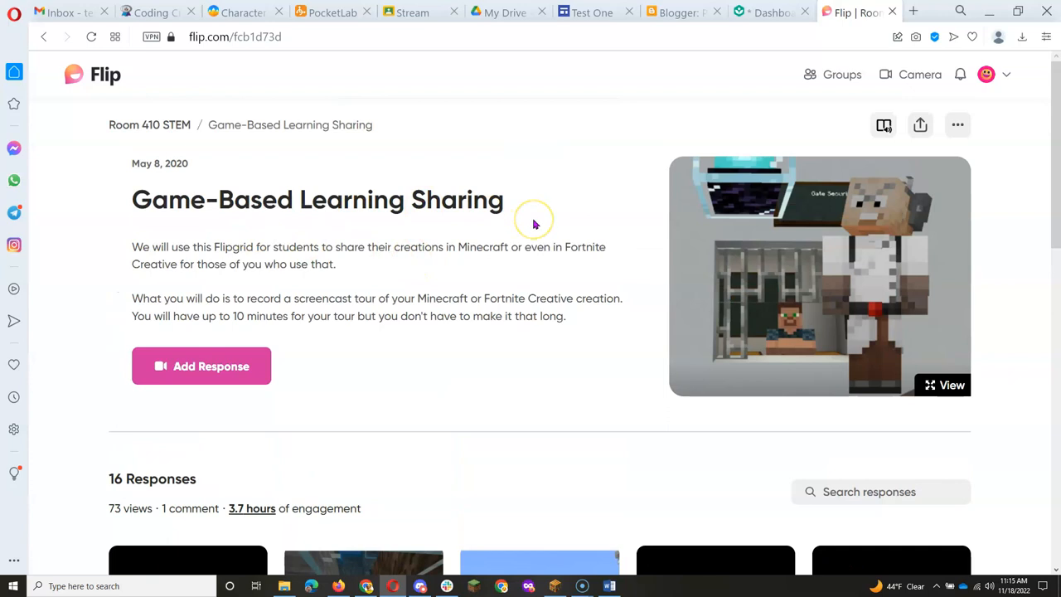
{"action": "scroll", "coordinate": [481, 257], "scroll_direction": "down", "scroll_amount": 5}
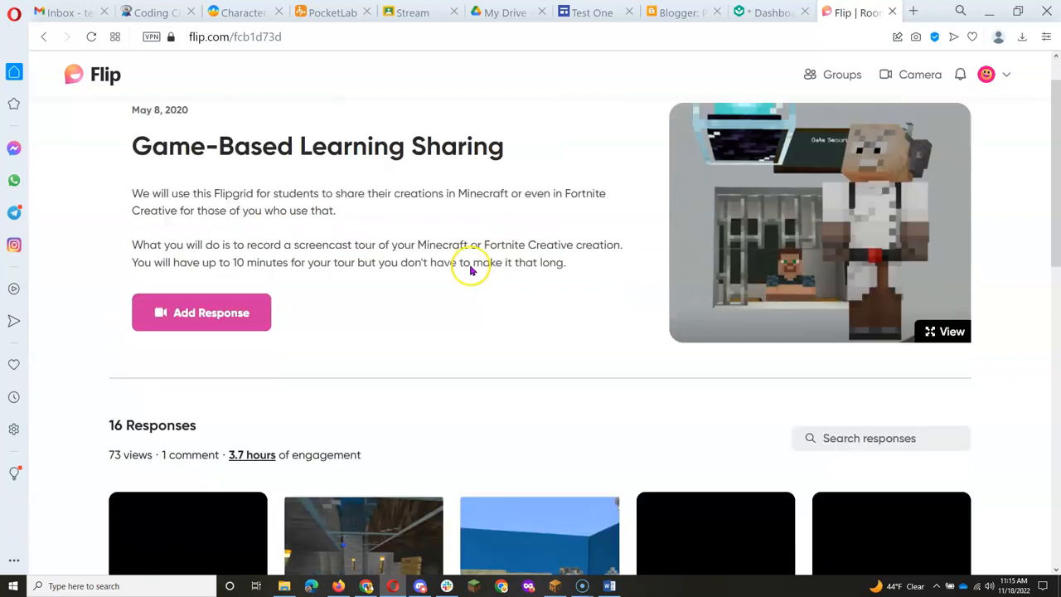
{"action": "scroll", "coordinate": [473, 269], "scroll_direction": "down", "scroll_amount": 5}
{"action": "scroll", "coordinate": [471, 270], "scroll_direction": "down", "scroll_amount": 8}
{"action": "scroll", "coordinate": [471, 269], "scroll_direction": "up", "scroll_amount": 5}
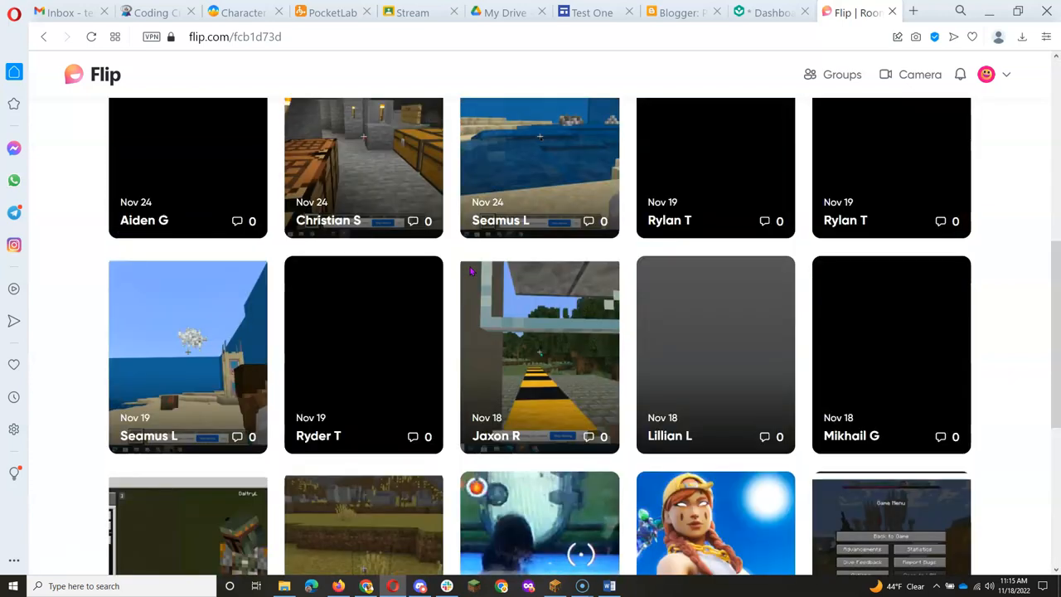
{"action": "scroll", "coordinate": [471, 270], "scroll_direction": "up", "scroll_amount": 6}
{"action": "scroll", "coordinate": [469, 272], "scroll_direction": "up", "scroll_amount": 3}
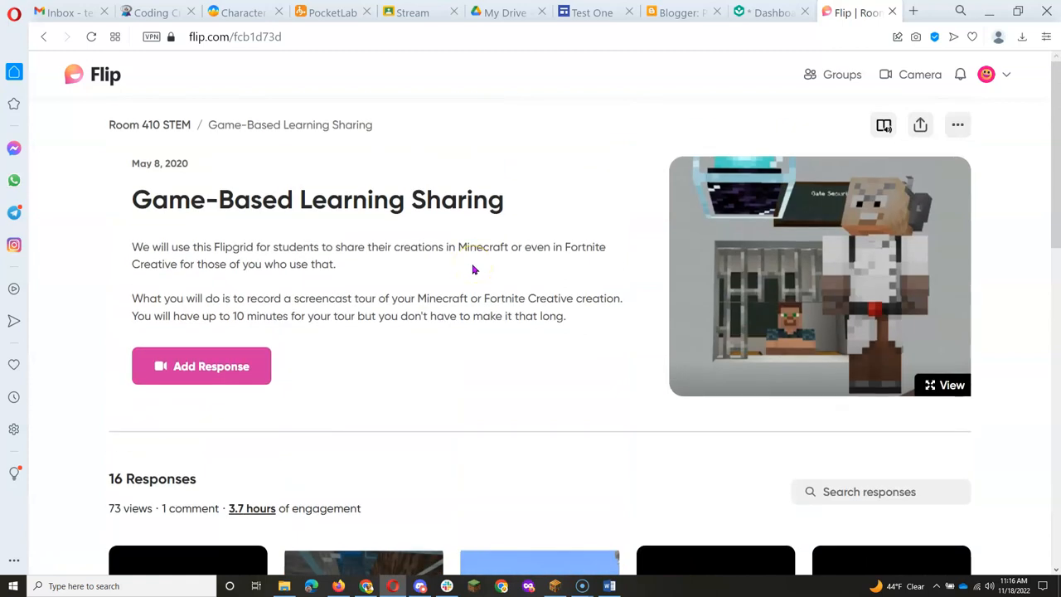
Step: Start a Flip screen recording of the entire Screen 1 with system audio shared
{"action": "left_click", "coordinate": [217, 373]}
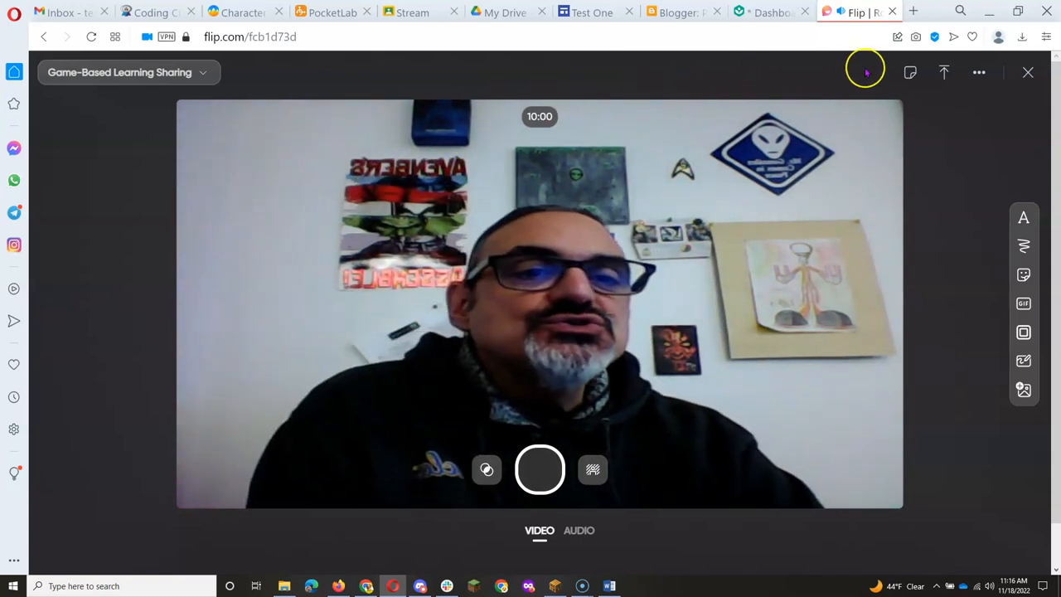
{"action": "left_click", "coordinate": [979, 72]}
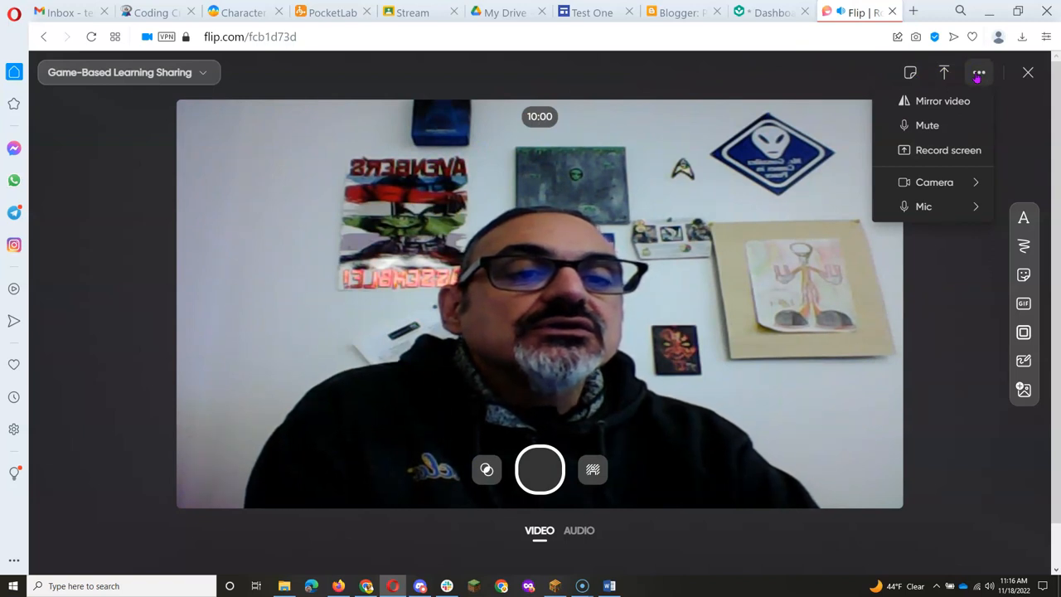
{"action": "left_click", "coordinate": [948, 150]}
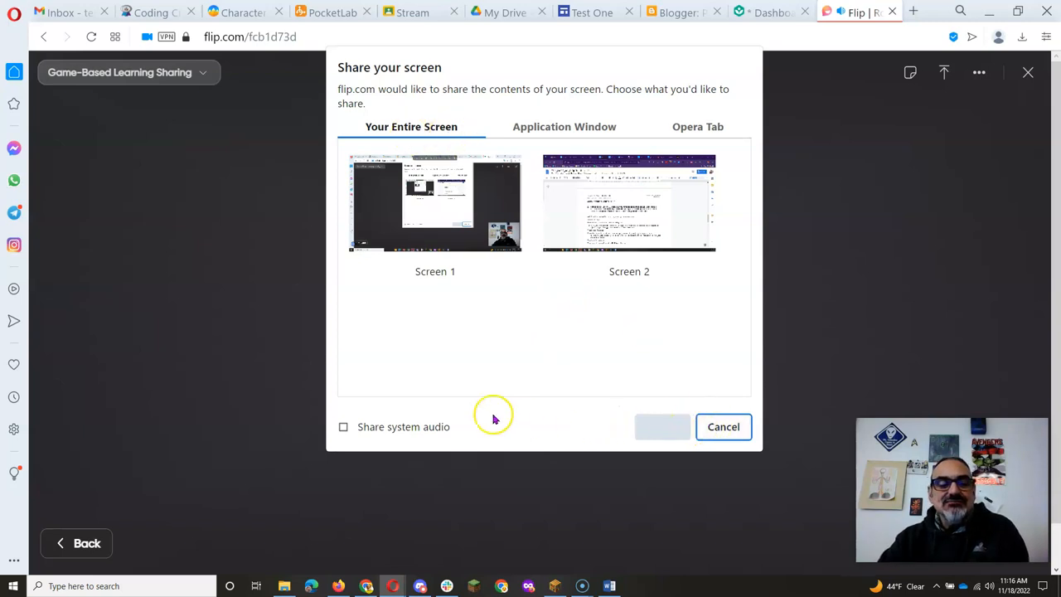
{"action": "left_click", "coordinate": [342, 427]}
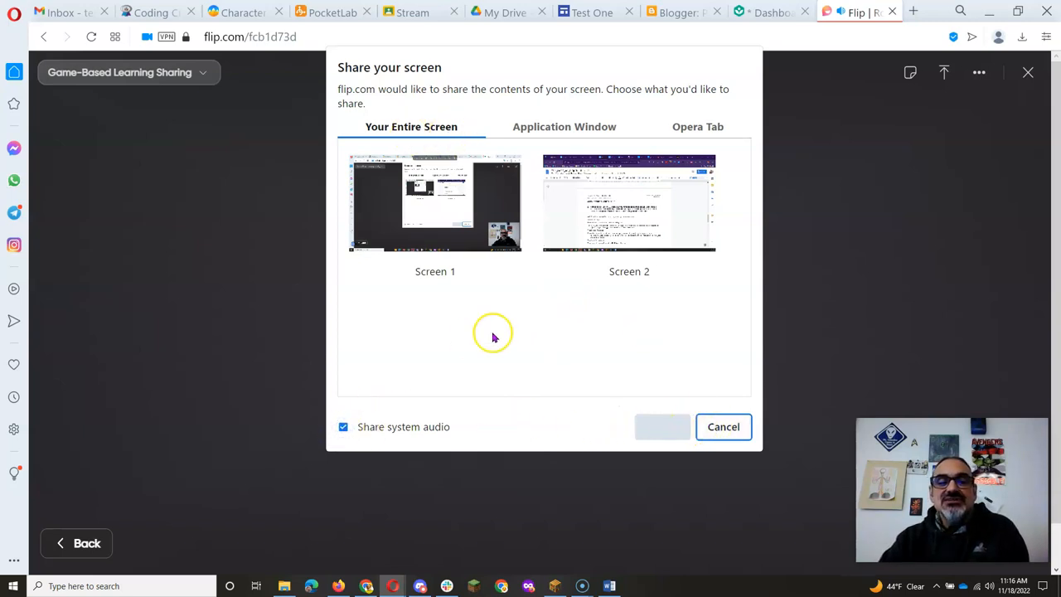
{"action": "left_click", "coordinate": [443, 224]}
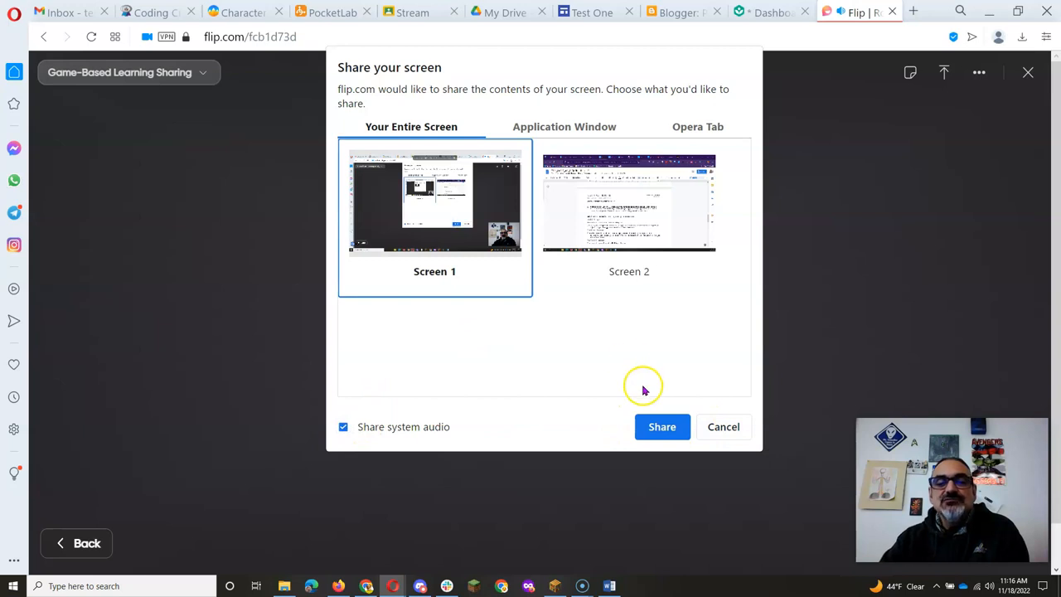
{"action": "left_click", "coordinate": [662, 426]}
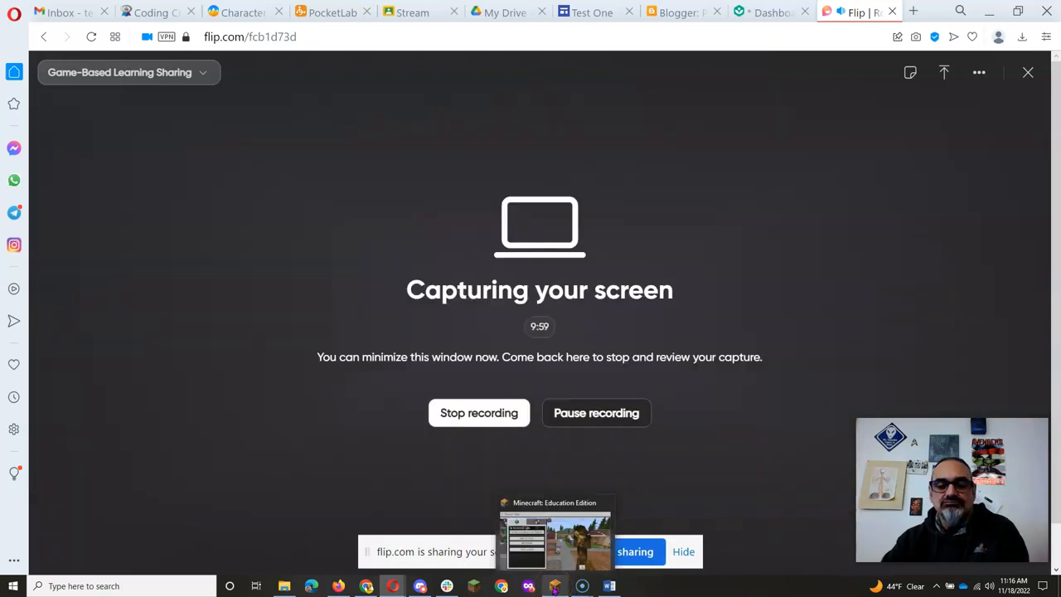
Step: Resume the Minecraft game and begin walking around the town on camera
{"action": "left_click", "coordinate": [555, 587]}
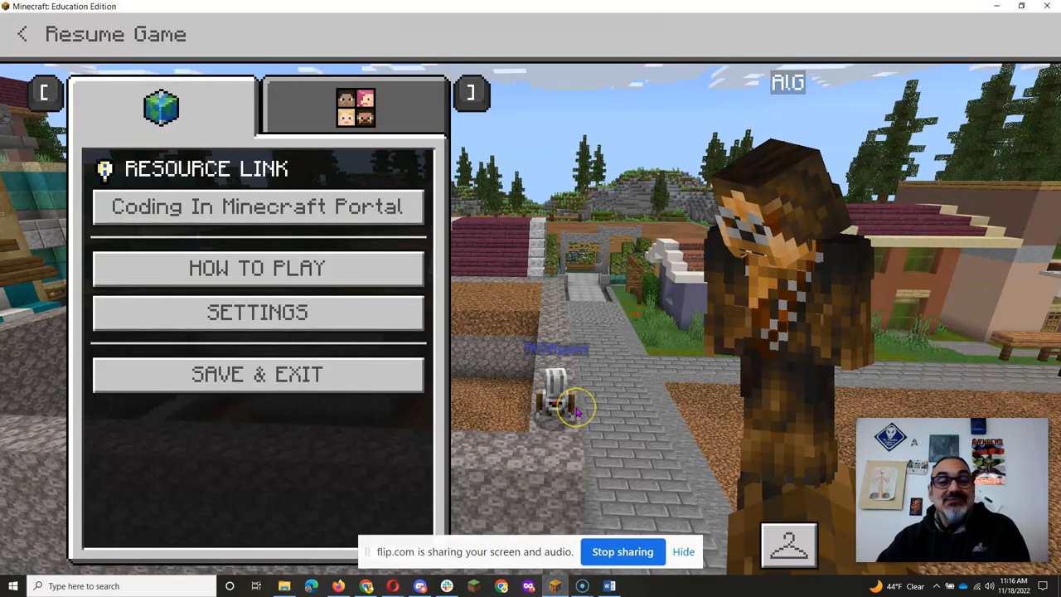
{"action": "left_click", "coordinate": [22, 34]}
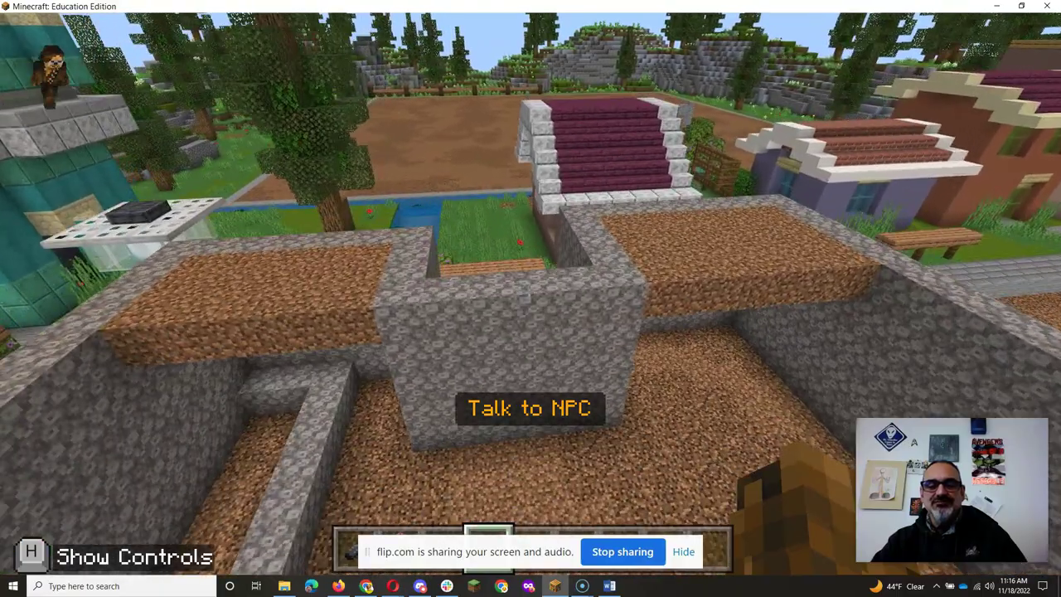
{"action": "left_click", "coordinate": [530, 295]}
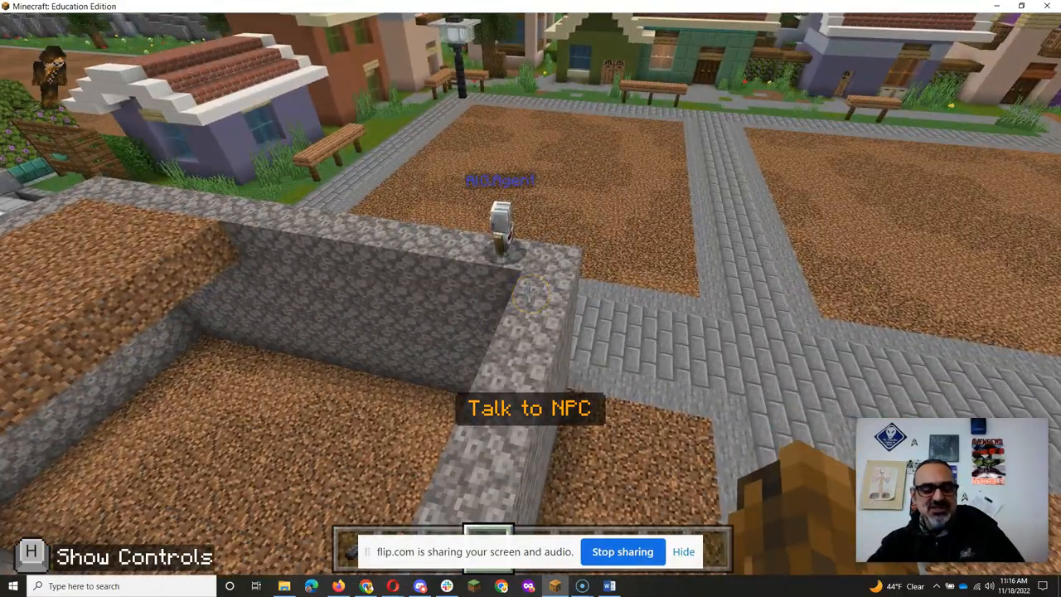
{"action": "left_click", "coordinate": [531, 295]}
{"action": "key", "text": "c"}
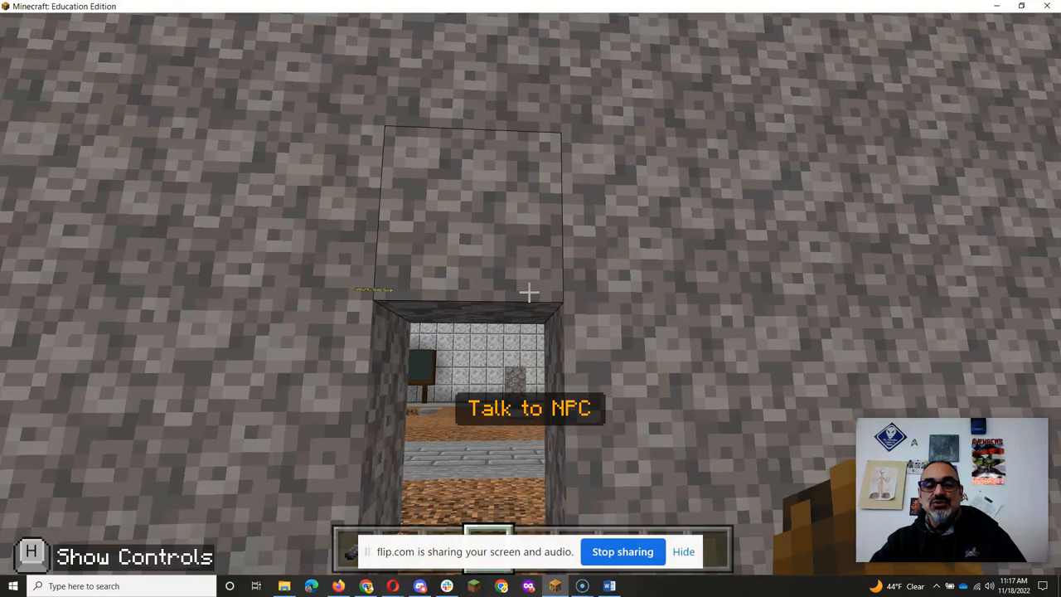
Step: Break two doorway blocks to widen it, walk through, then pause the game
{"action": "left_click", "coordinate": [531, 292]}
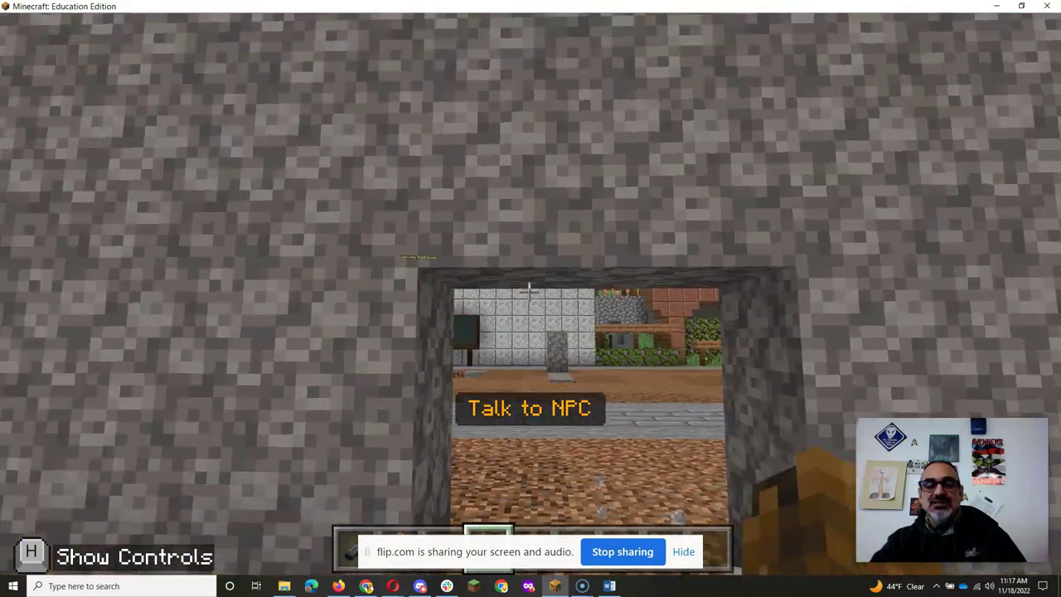
{"action": "left_click", "coordinate": [530, 292]}
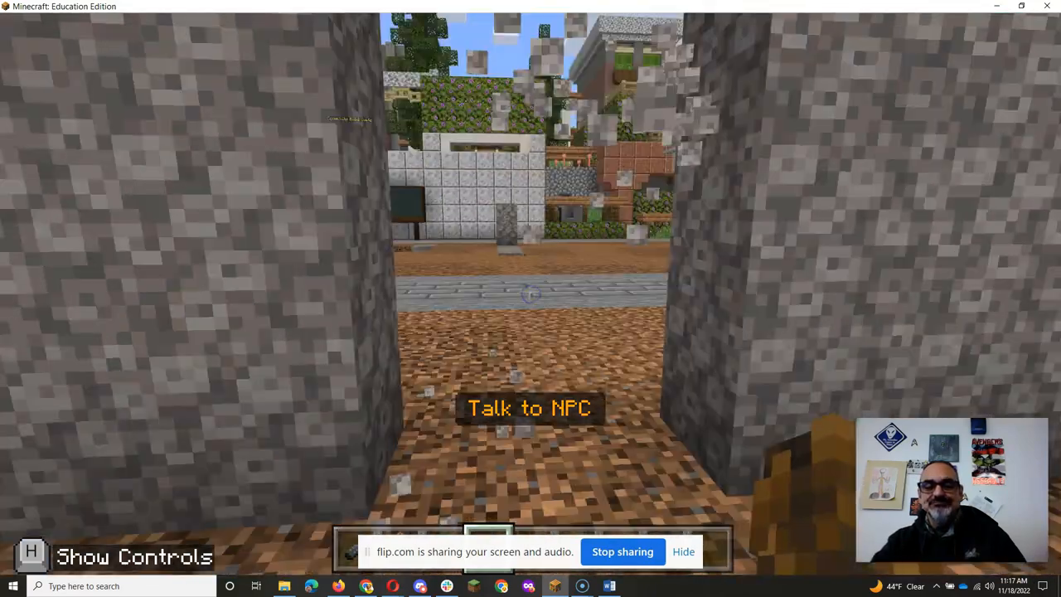
{"action": "key", "text": "w"}
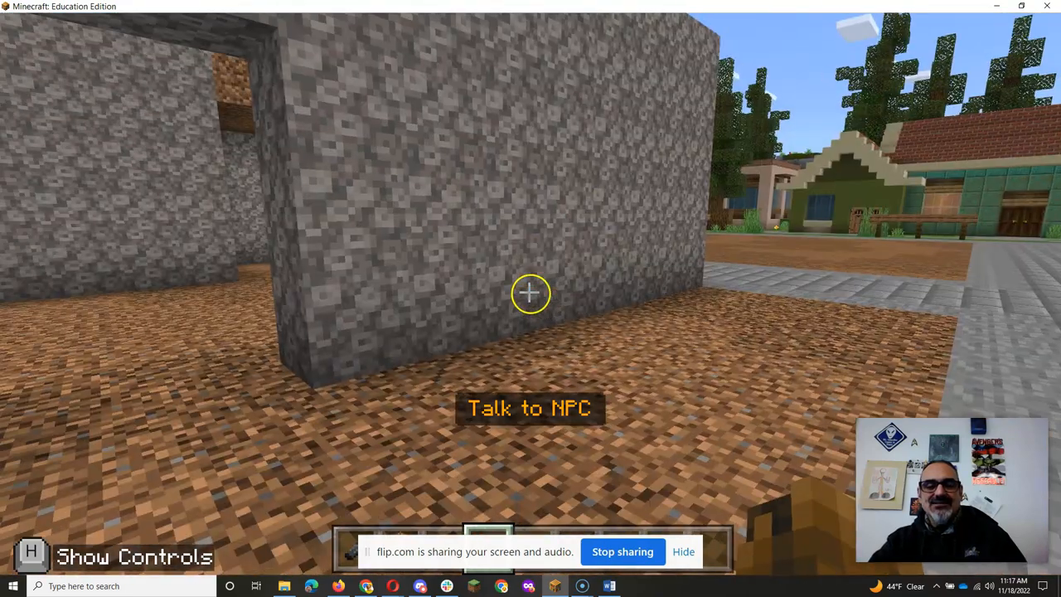
{"action": "key", "text": "w"}
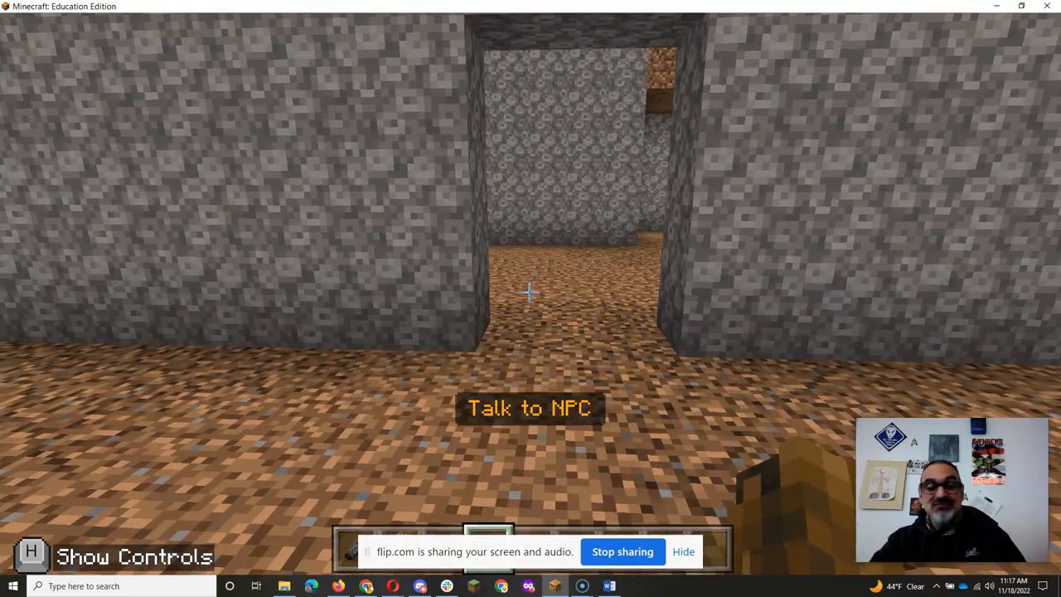
{"action": "key", "text": "w"}
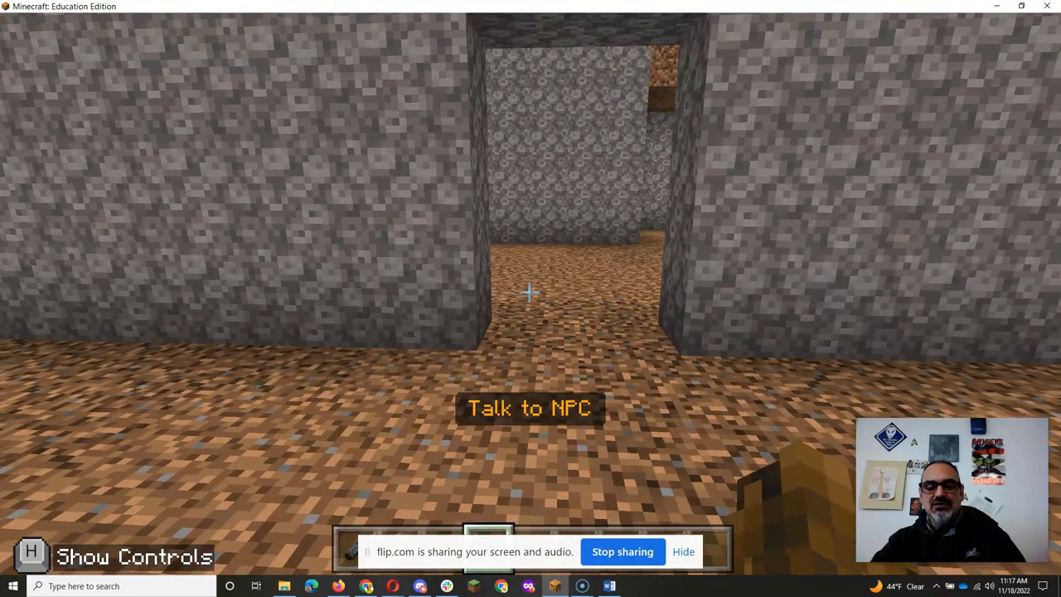
{"action": "key", "text": "Escape"}
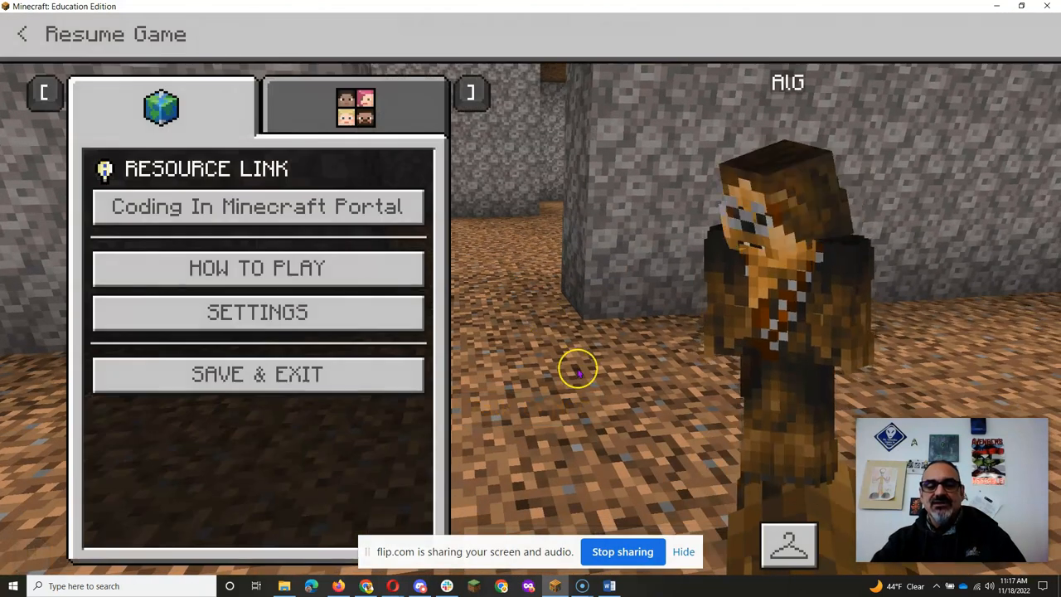
Step: Stop the screen recording and return to the Flip editor with the preview paused
{"action": "left_click", "coordinate": [623, 551]}
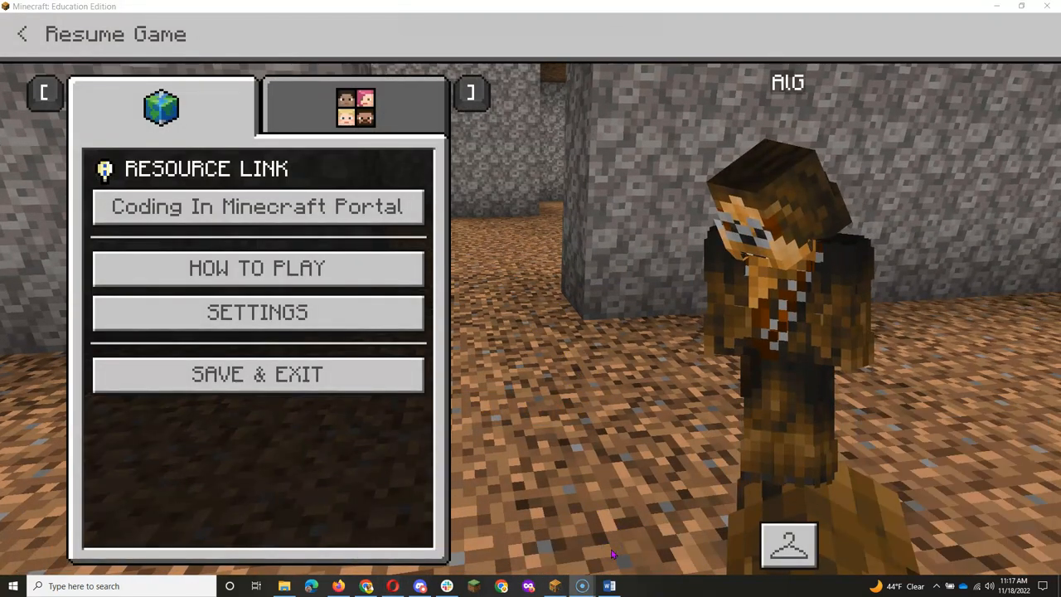
{"action": "mouse_move", "coordinate": [421, 587]}
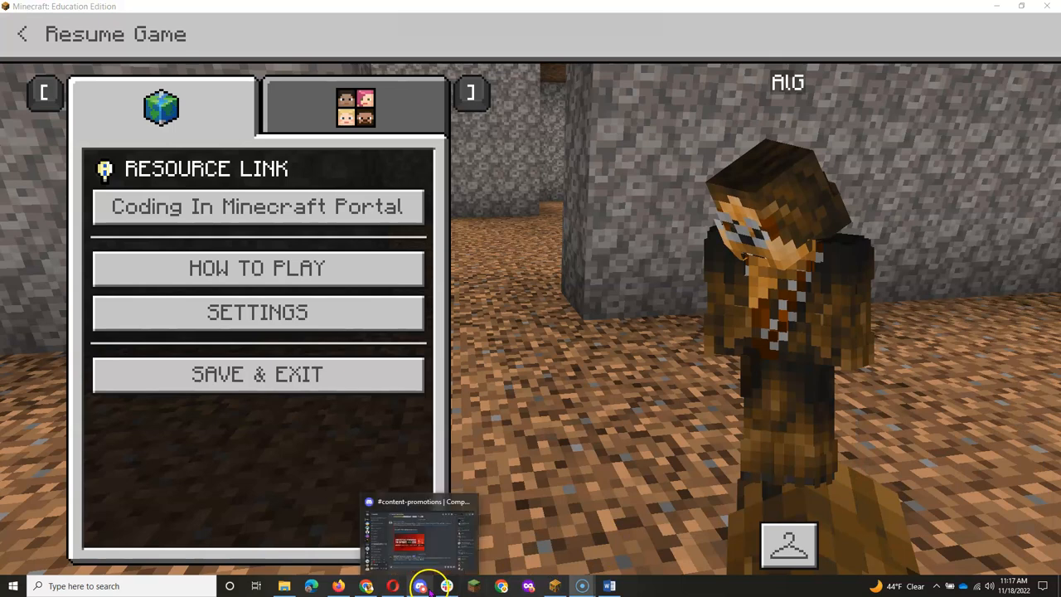
{"action": "left_click", "coordinate": [393, 587]}
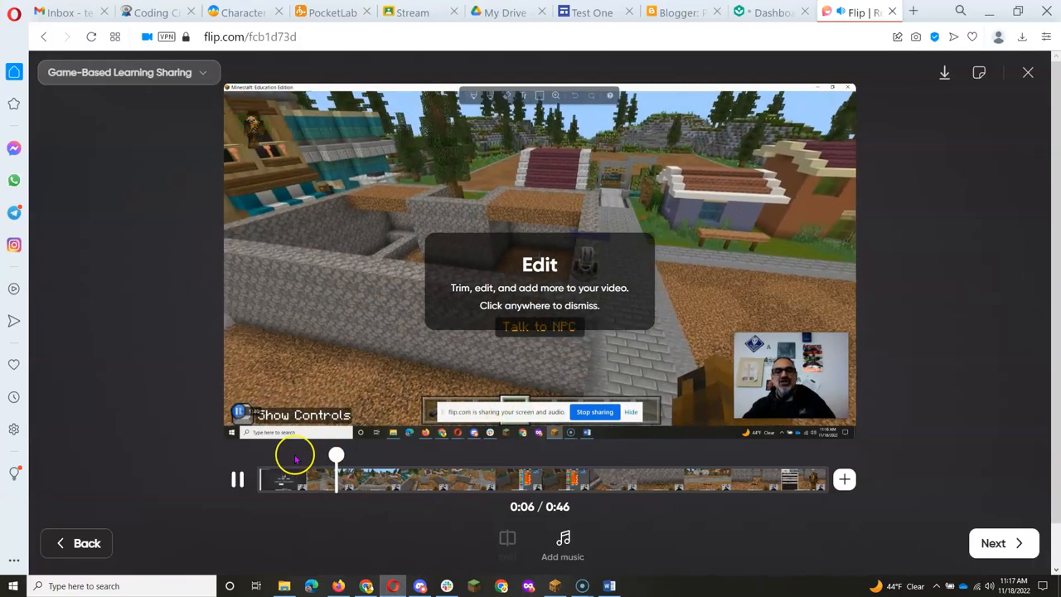
{"action": "left_click", "coordinate": [237, 476]}
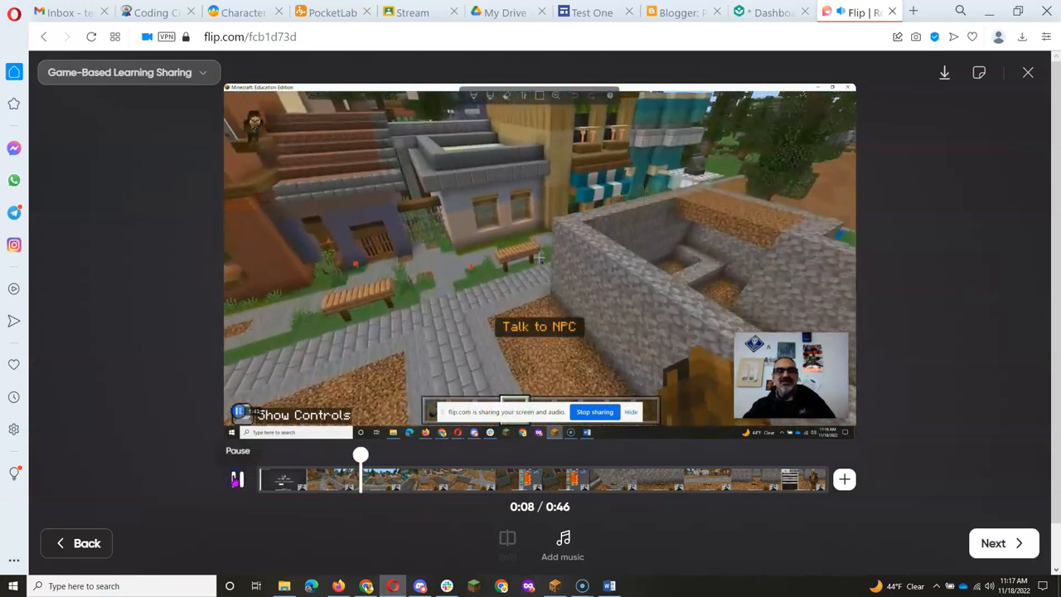
{"action": "left_click", "coordinate": [237, 479]}
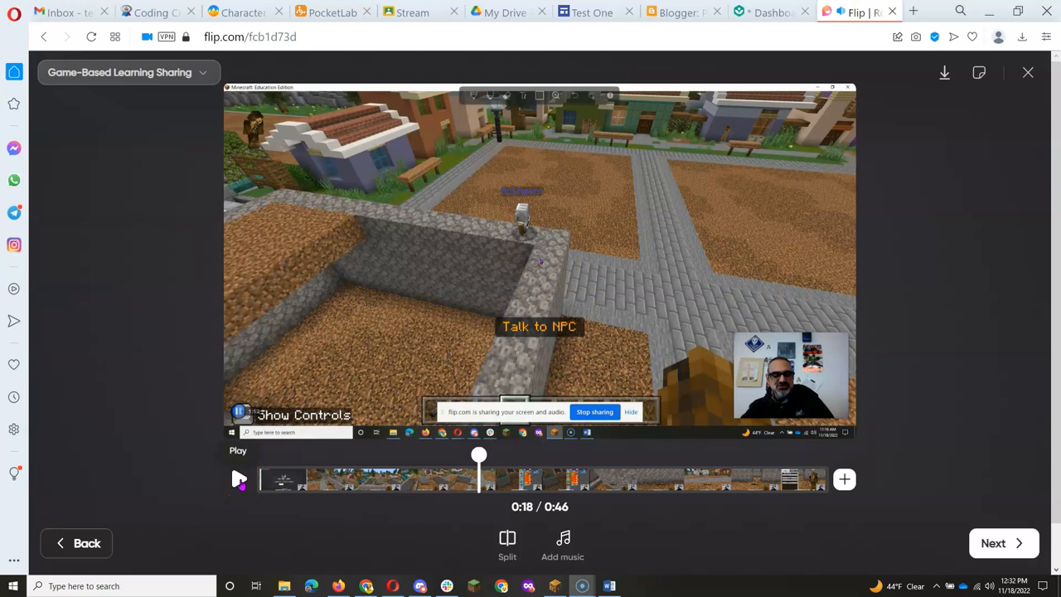
Step: Review the recorded tour and download it as Video 11-18 at 11.14.webm
{"action": "left_click", "coordinate": [239, 479]}
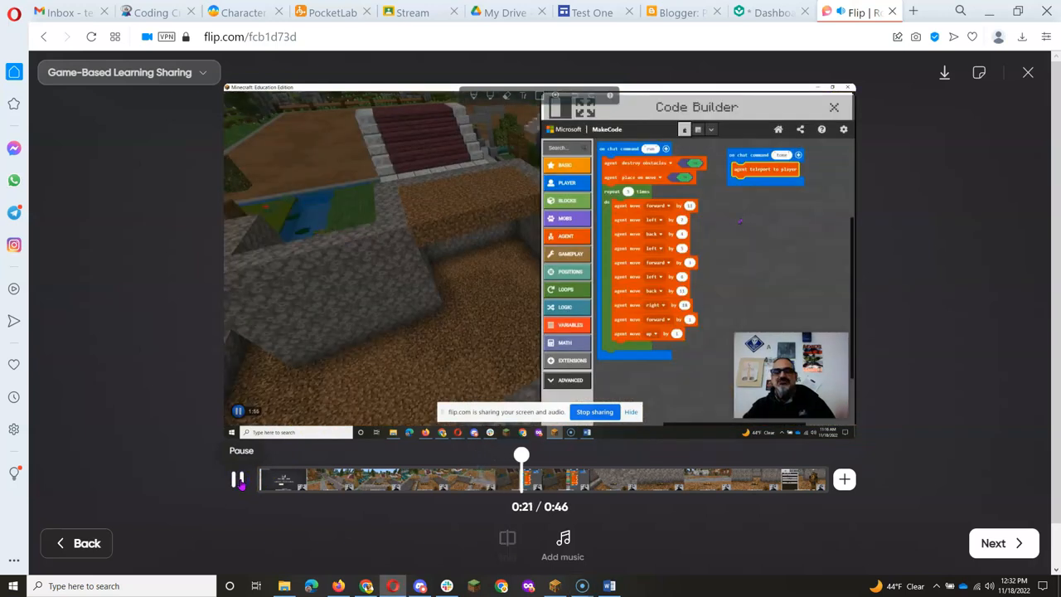
{"action": "left_click", "coordinate": [239, 480]}
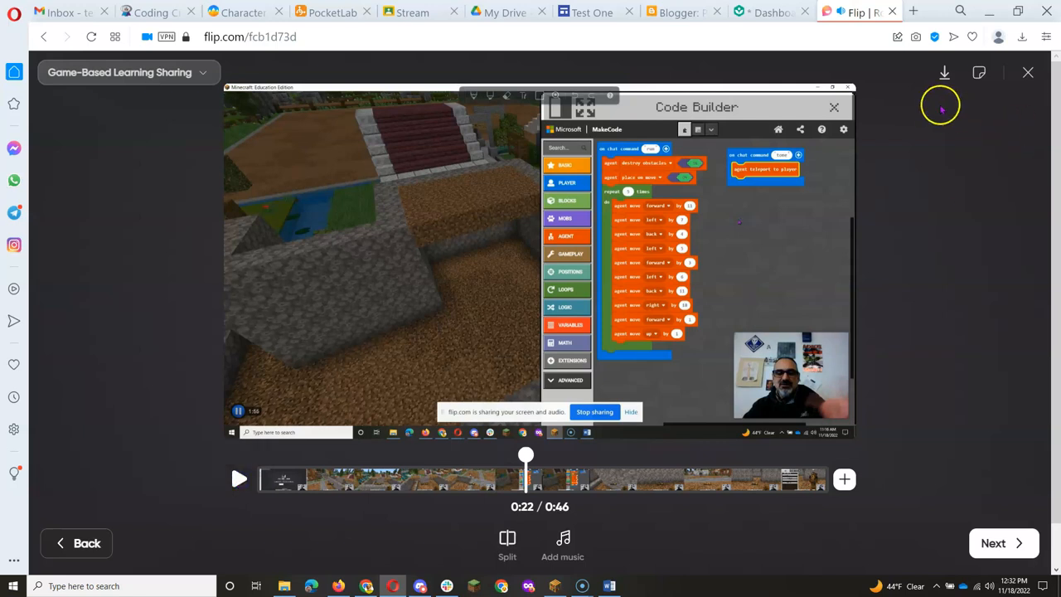
{"action": "left_click", "coordinate": [945, 72]}
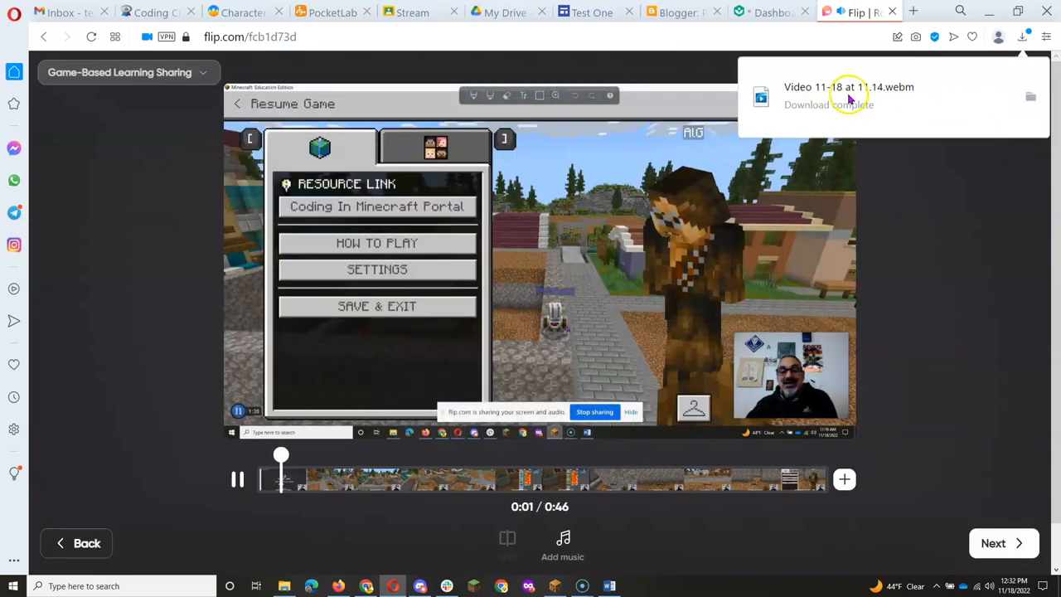
{"action": "left_click", "coordinate": [241, 480]}
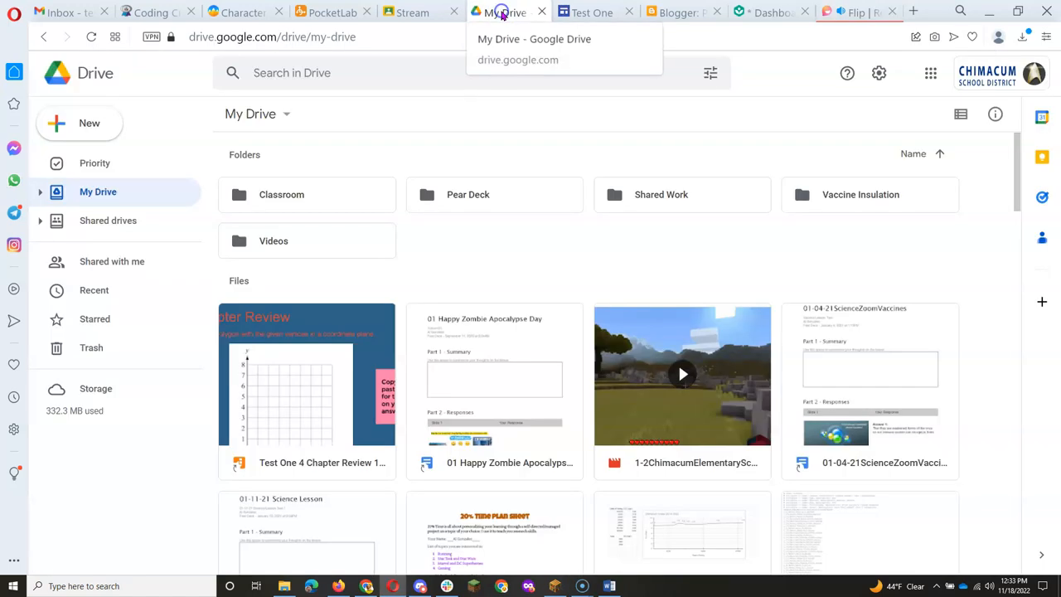
Step: In the Drive Videos folder, start a file upload from the computer
{"action": "double_click", "coordinate": [252, 243]}
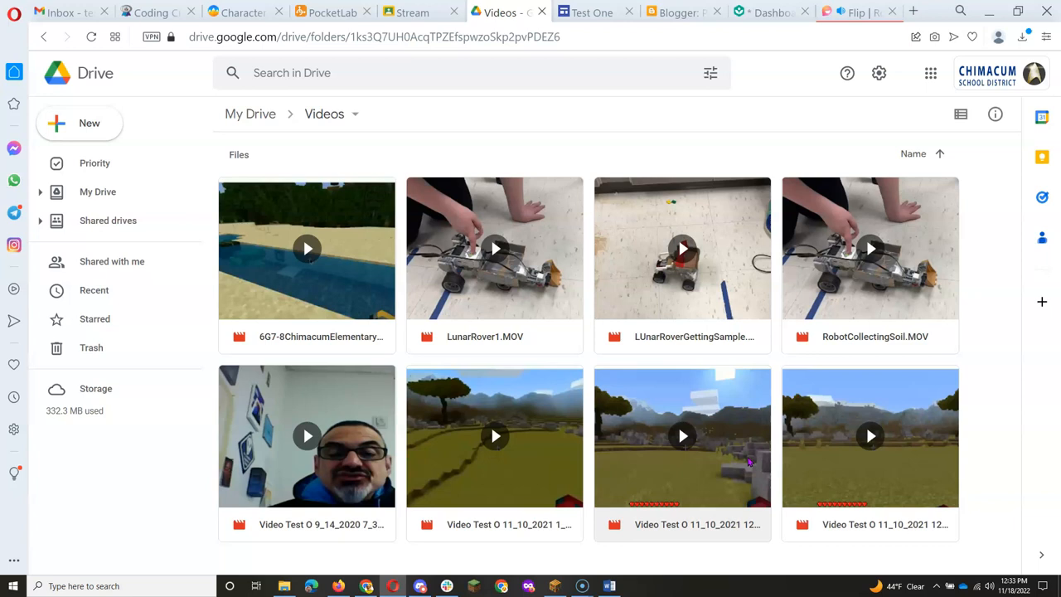
{"action": "left_click", "coordinate": [83, 124]}
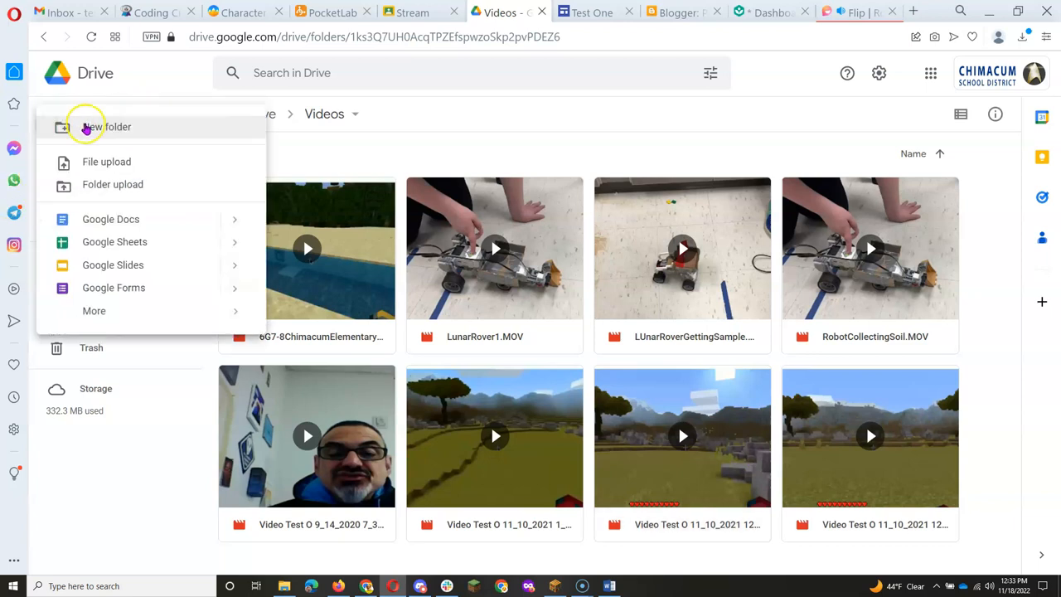
{"action": "left_click", "coordinate": [107, 162]}
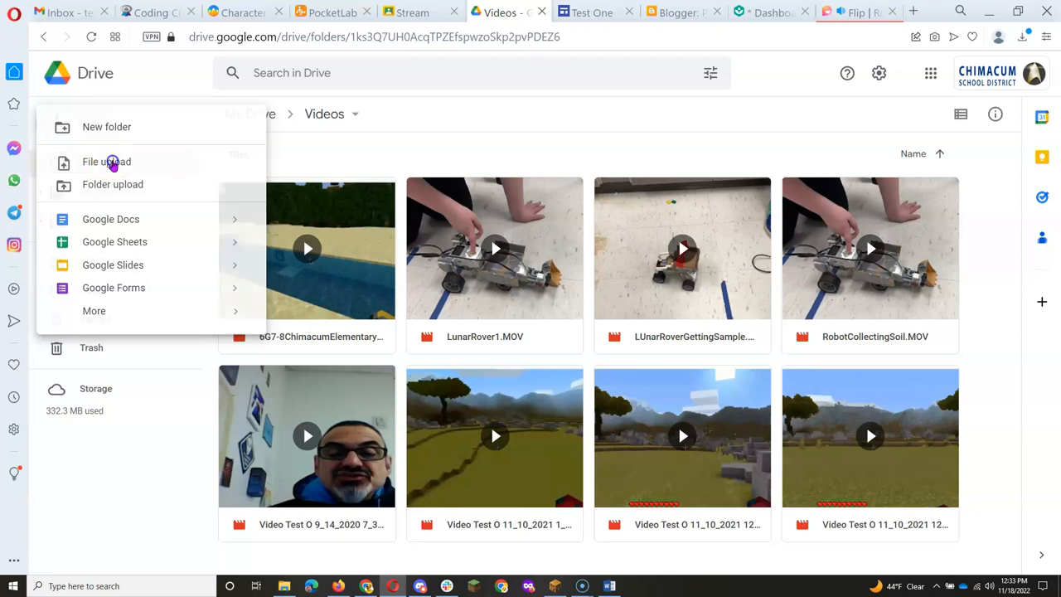
{"action": "left_click", "coordinate": [200, 352]}
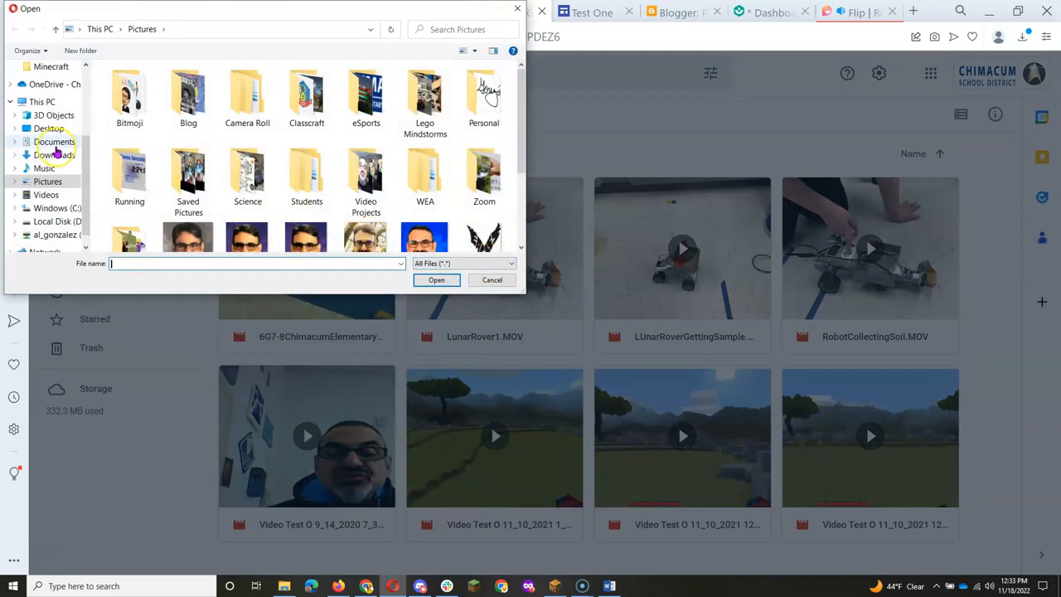
Step: Upload Video 11-18 at 11.14.webm from Downloads and bring up its file actions
{"action": "left_click", "coordinate": [54, 155]}
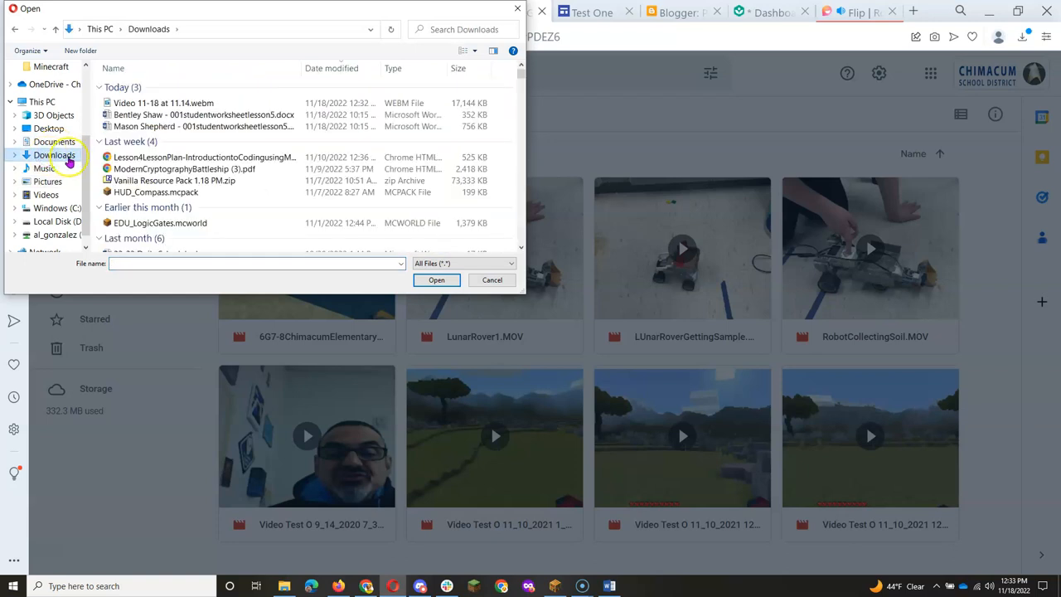
{"action": "left_click", "coordinate": [166, 103]}
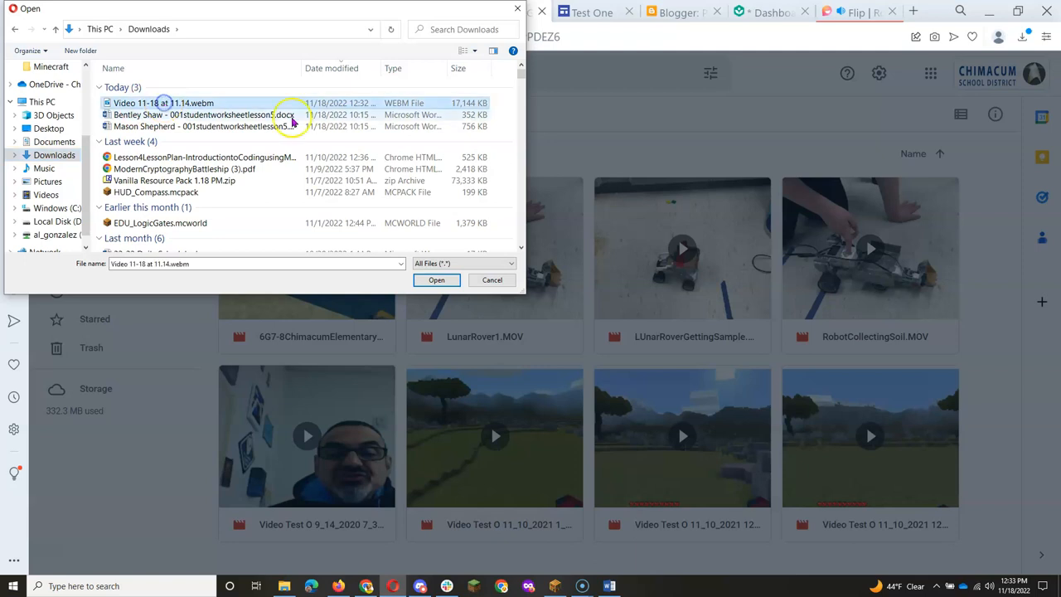
{"action": "left_click", "coordinate": [436, 280]}
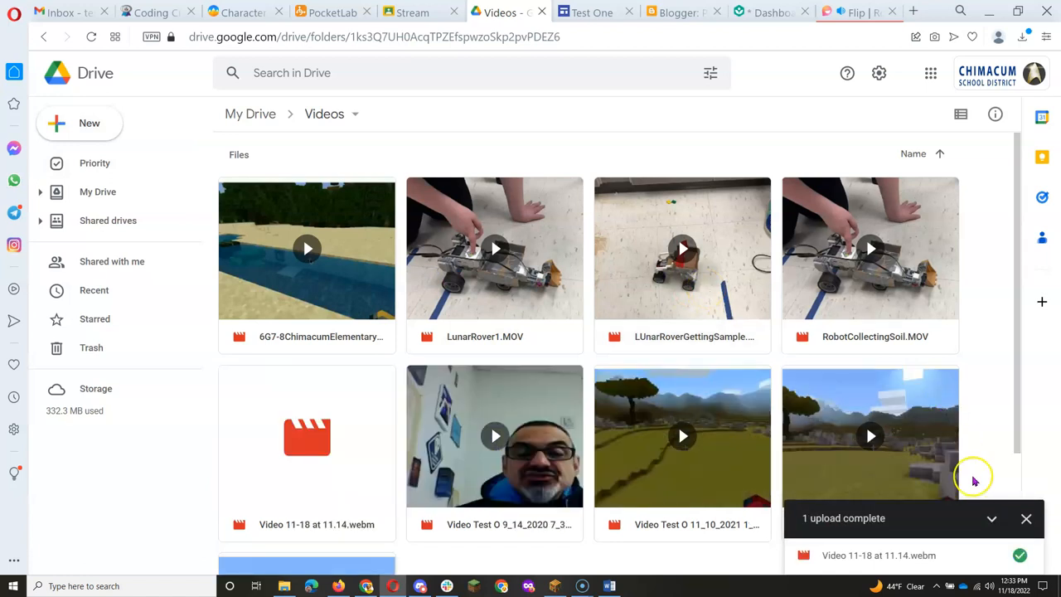
{"action": "left_click", "coordinate": [1027, 518]}
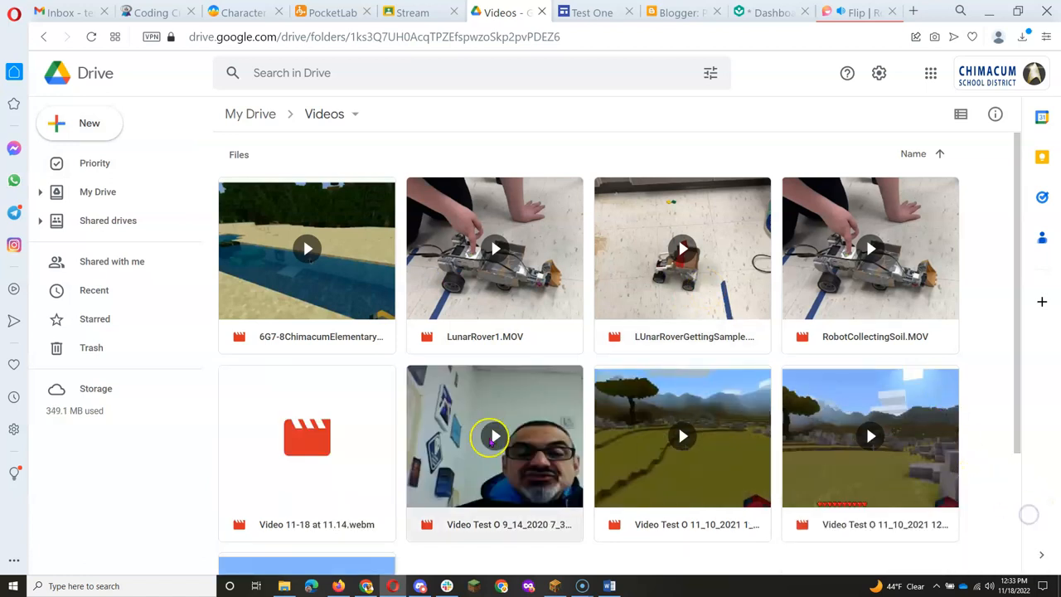
{"action": "scroll", "coordinate": [495, 435], "scroll_direction": "down", "scroll_amount": 2}
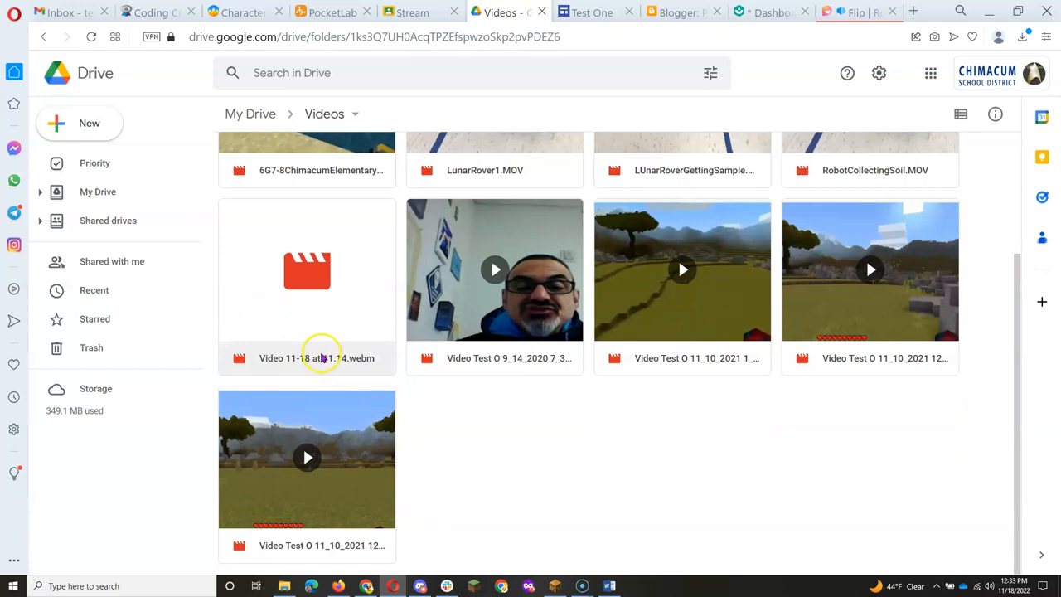
{"action": "right_click", "coordinate": [323, 358]}
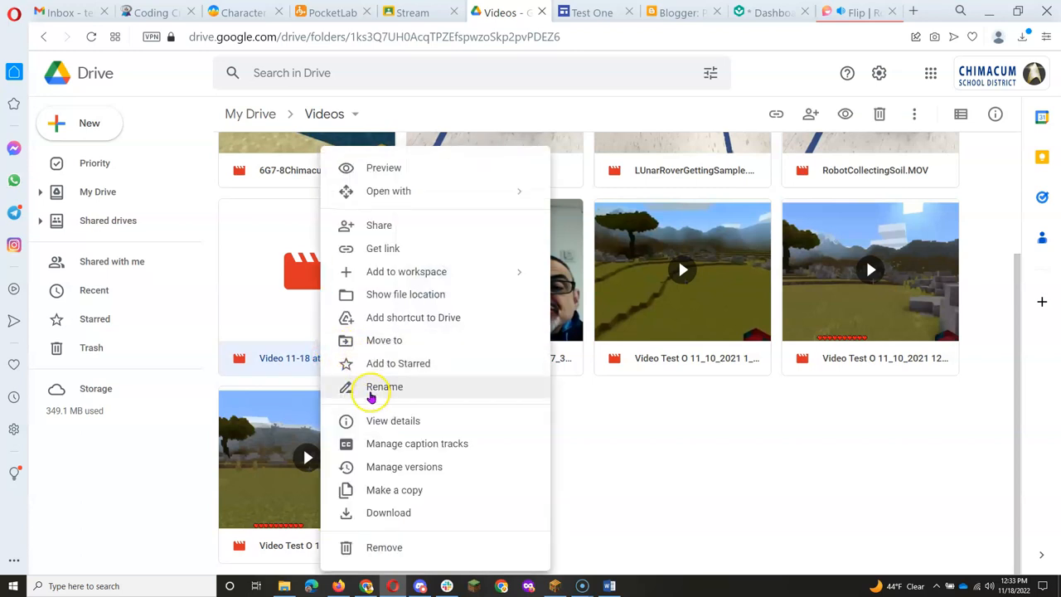
Step: Rename the uploaded video to CiMTownTour.webm
{"action": "left_click", "coordinate": [373, 391]}
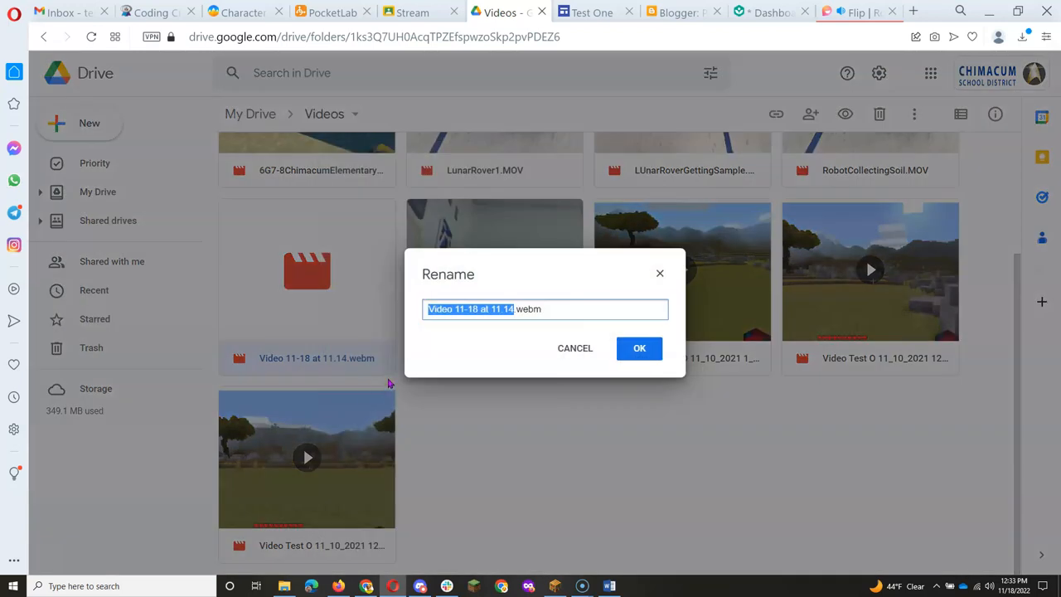
{"action": "type", "text": "CiMTownTour"}
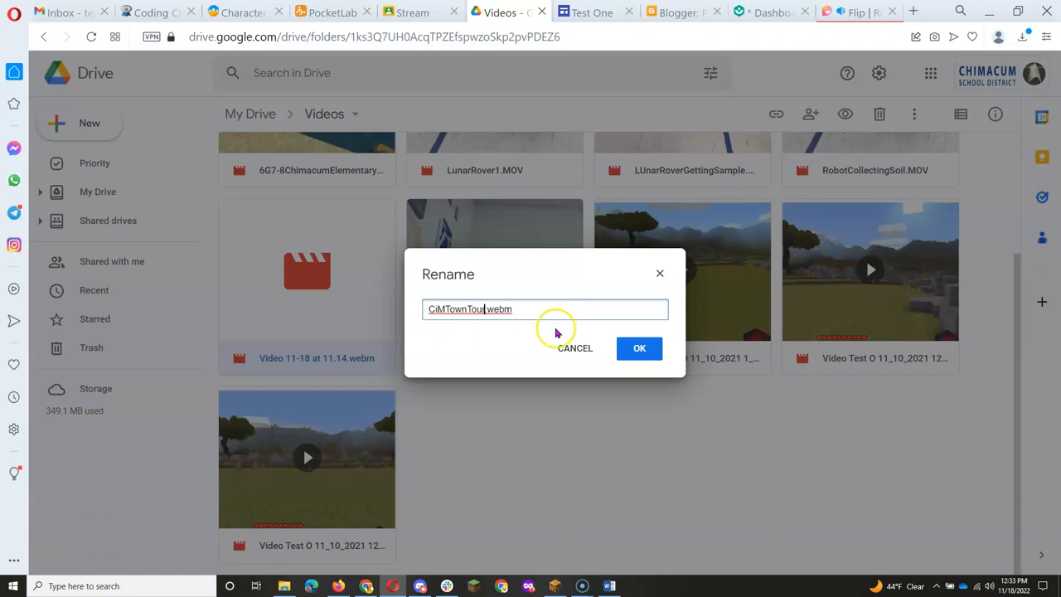
{"action": "left_click", "coordinate": [639, 349]}
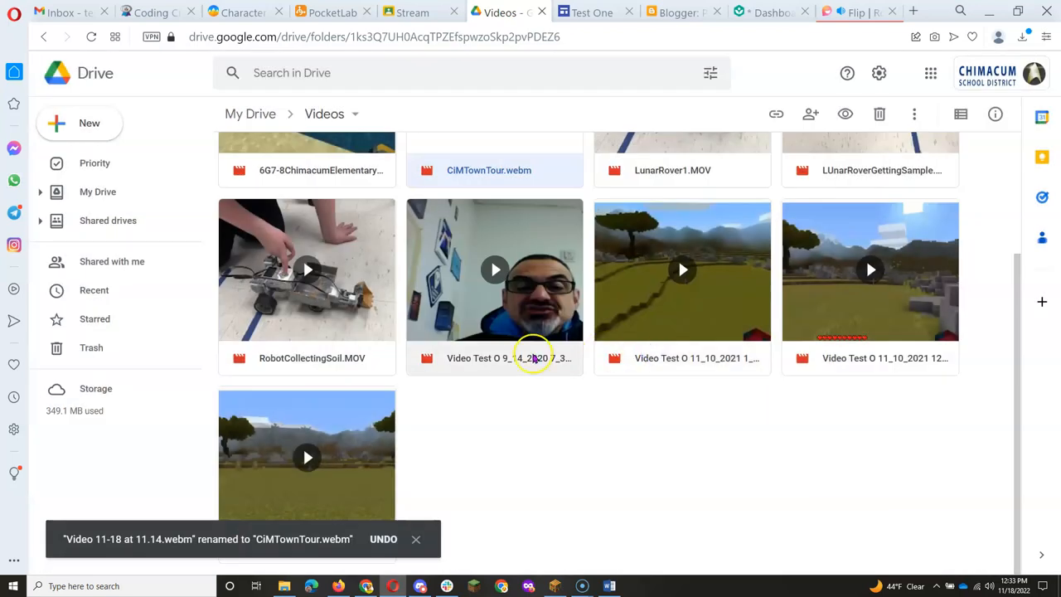
{"action": "scroll", "coordinate": [620, 437], "scroll_direction": "up", "scroll_amount": 3}
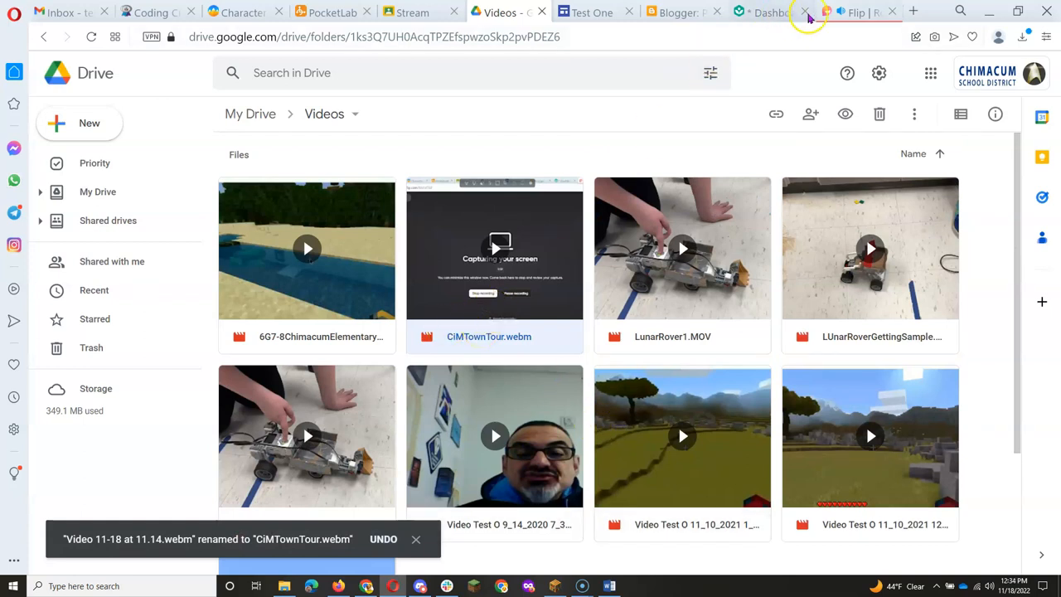
Step: Back in the Flip editor, split the tour clip at the 0:03 mark
{"action": "left_click", "coordinate": [854, 11]}
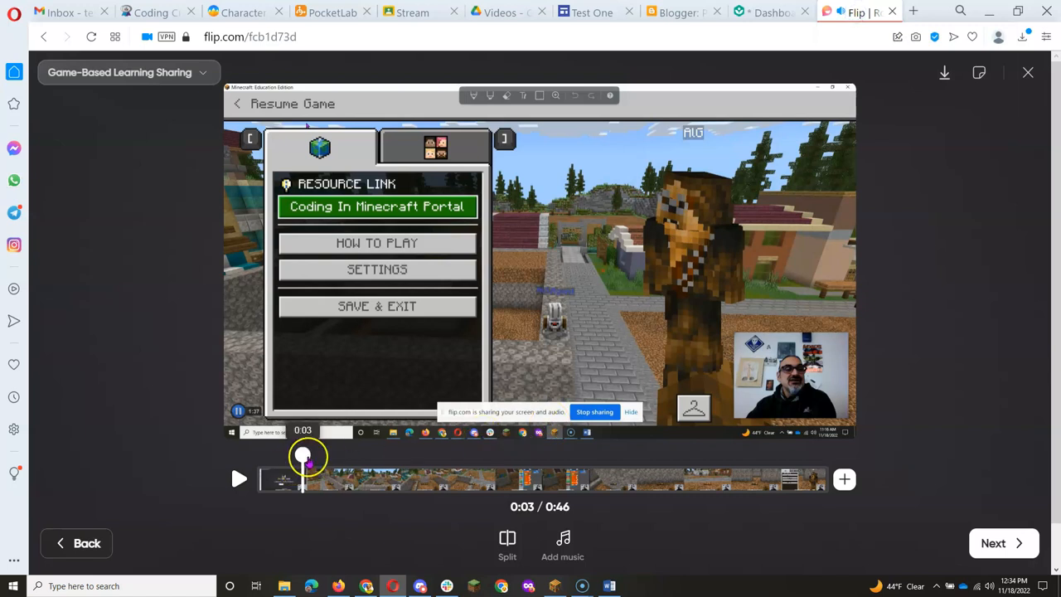
{"action": "mouse_move", "coordinate": [302, 478]}
{"action": "left_mouse_down"}
{"action": "mouse_move", "coordinate": [274, 479]}
{"action": "mouse_move", "coordinate": [284, 478]}
{"action": "left_mouse_up"}
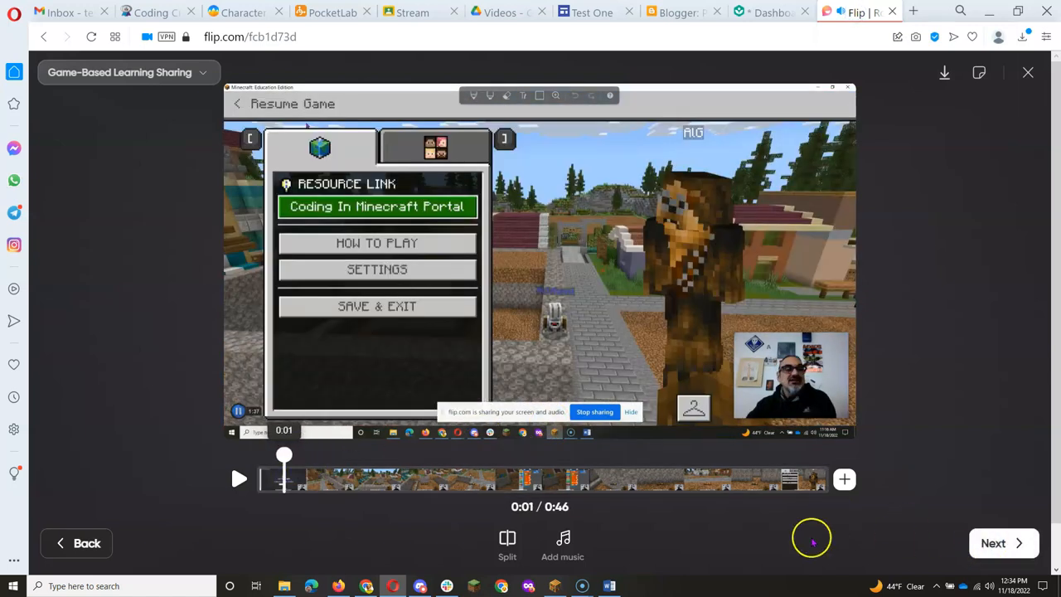
{"action": "left_click", "coordinate": [282, 485]}
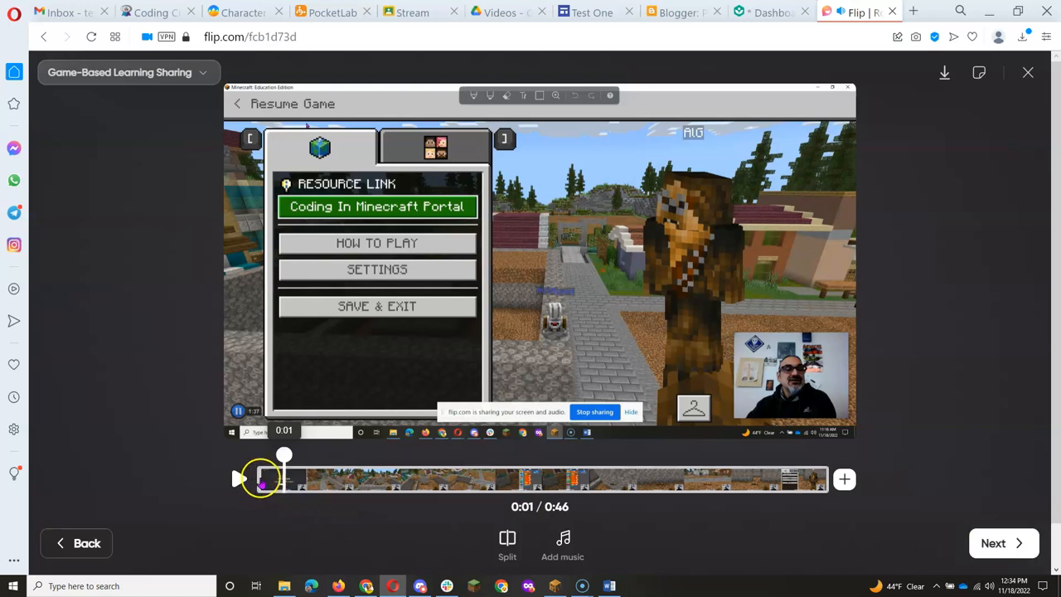
{"action": "scroll", "coordinate": [282, 473], "scroll_direction": "down", "scroll_amount": 3}
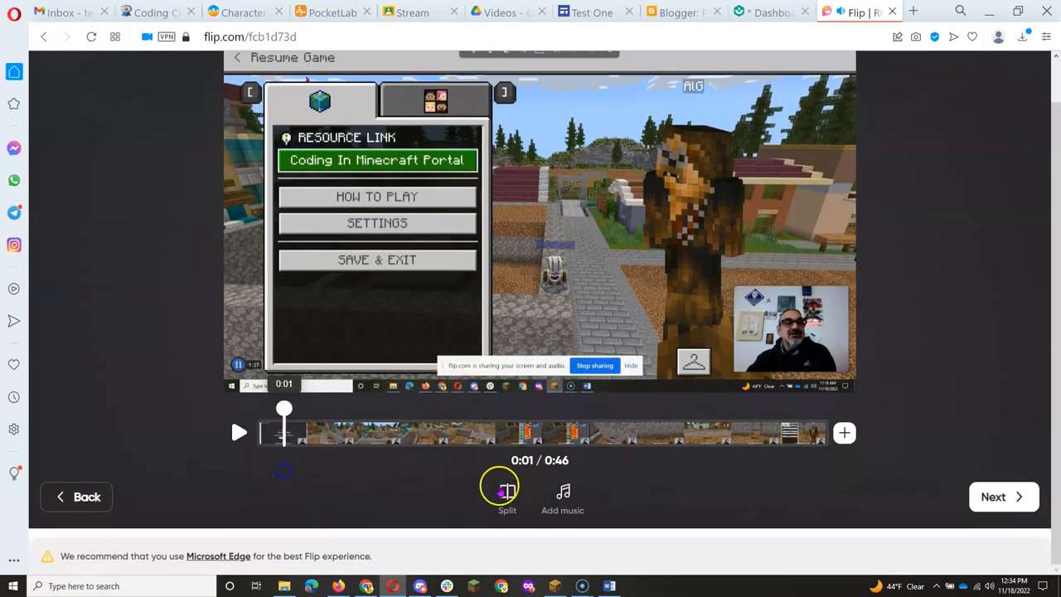
{"action": "mouse_move", "coordinate": [284, 408]}
{"action": "left_mouse_down"}
{"action": "mouse_move", "coordinate": [317, 411]}
{"action": "mouse_move", "coordinate": [273, 411]}
{"action": "mouse_move", "coordinate": [304, 411]}
{"action": "left_mouse_up"}
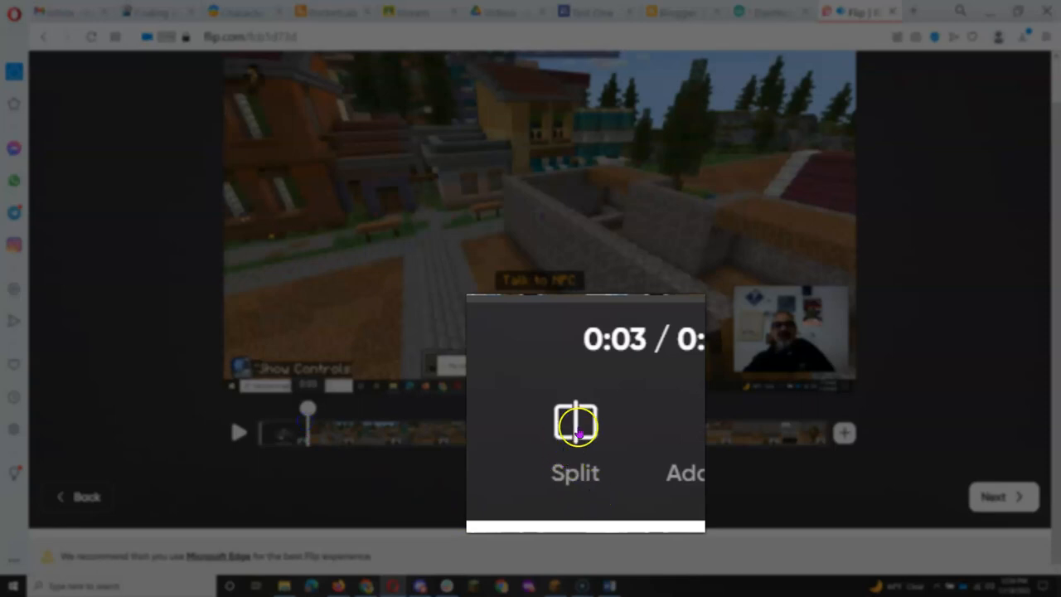
{"action": "left_click", "coordinate": [480, 469]}
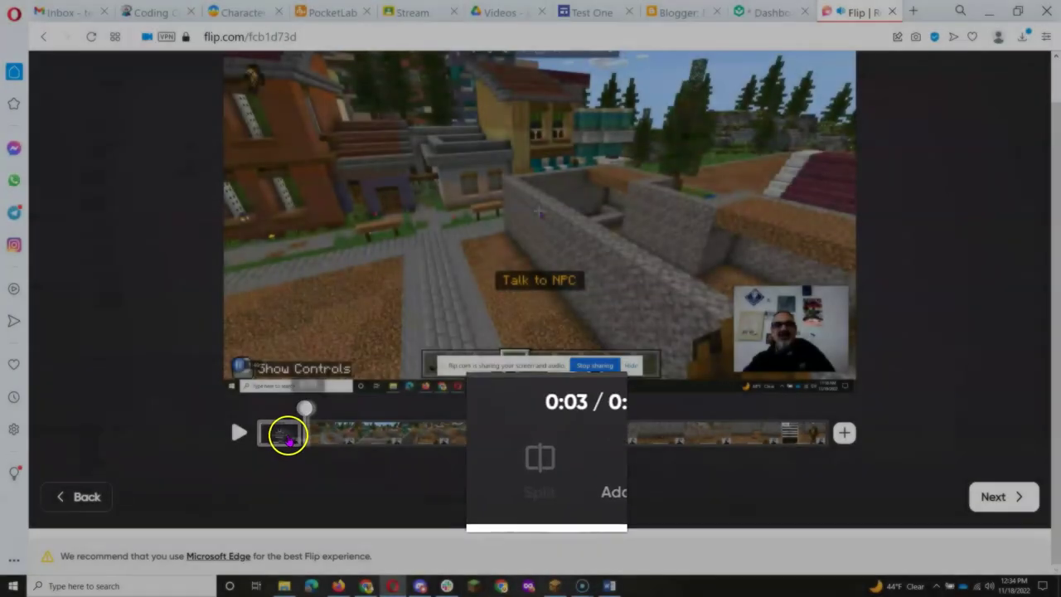
Step: Delete the three-second opening clip, leaving 0:43, and proceed to posting
{"action": "left_click", "coordinate": [284, 431]}
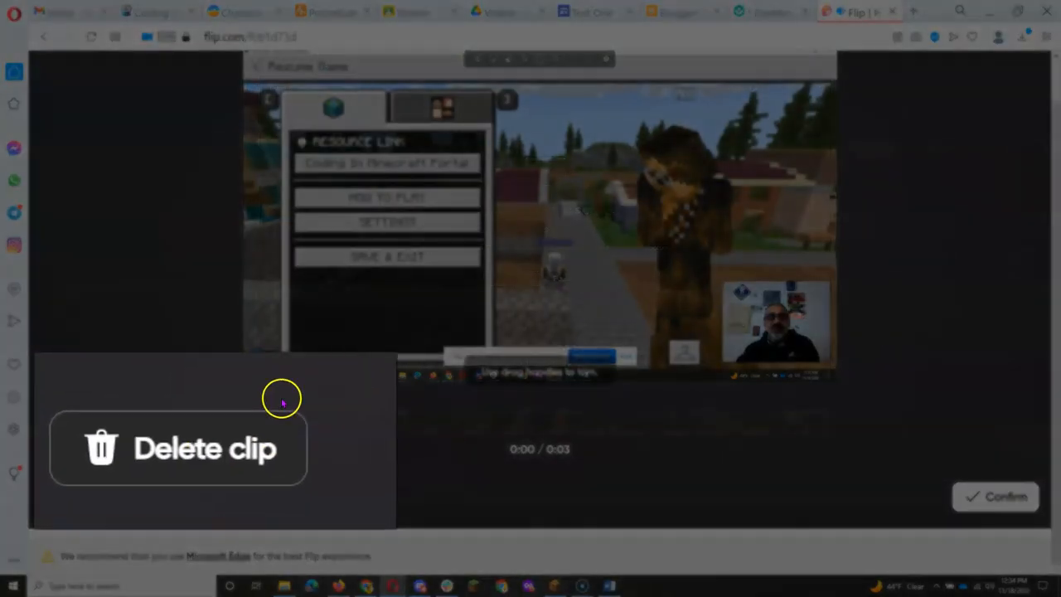
{"action": "left_click", "coordinate": [178, 470]}
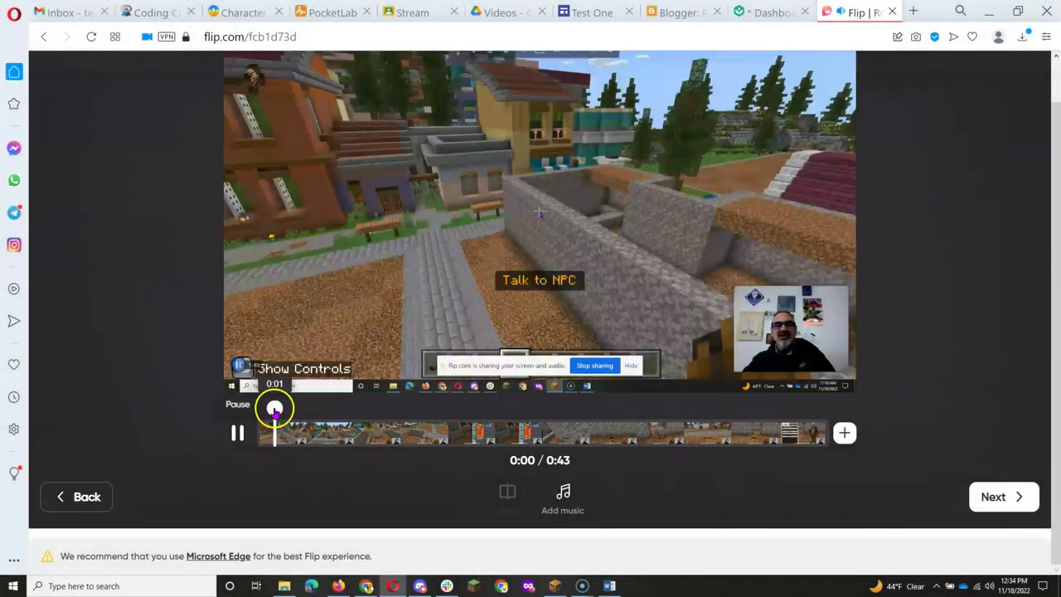
{"action": "left_click_drag", "start_coordinate": [269, 408], "coordinate": [818, 411]}
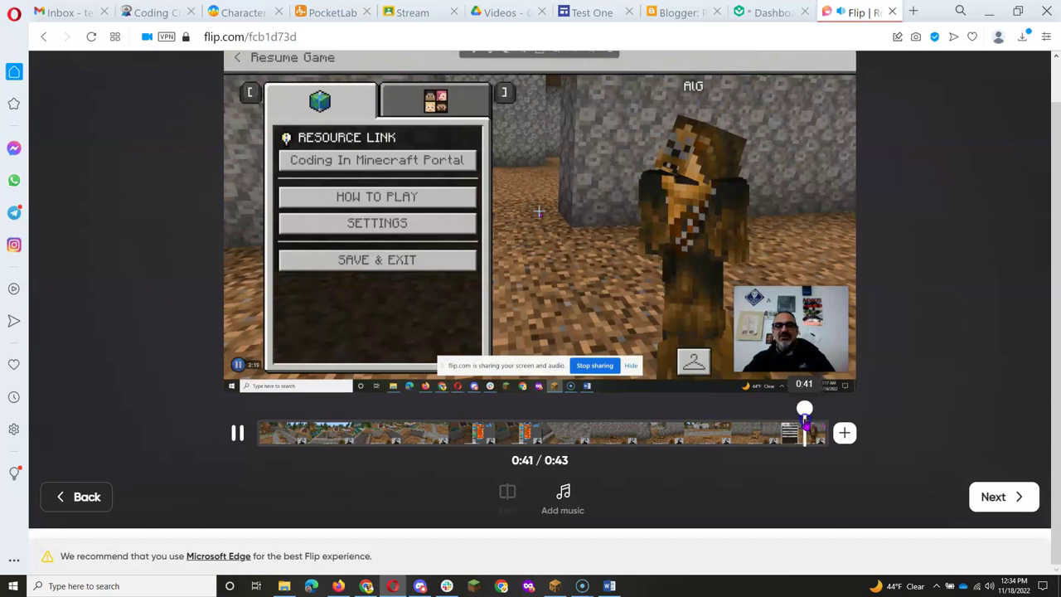
{"action": "left_click", "coordinate": [235, 429]}
Step: Post the tour video to the topic captioned CiM Tour, then return to the Drive Videos folder
{"action": "left_click", "coordinate": [1000, 496]}
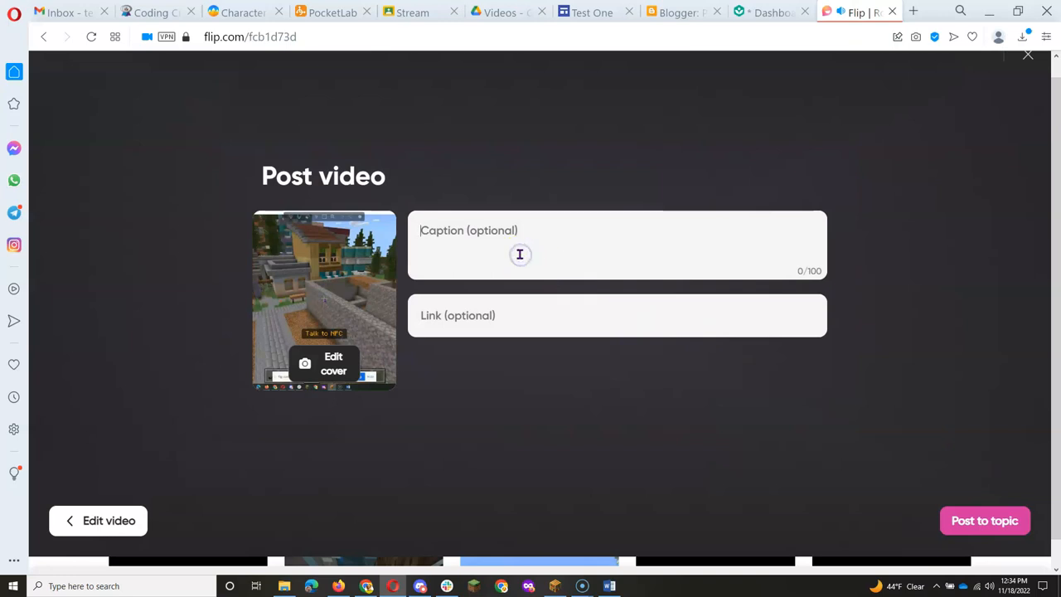
{"action": "type", "text": "CiM Tour"}
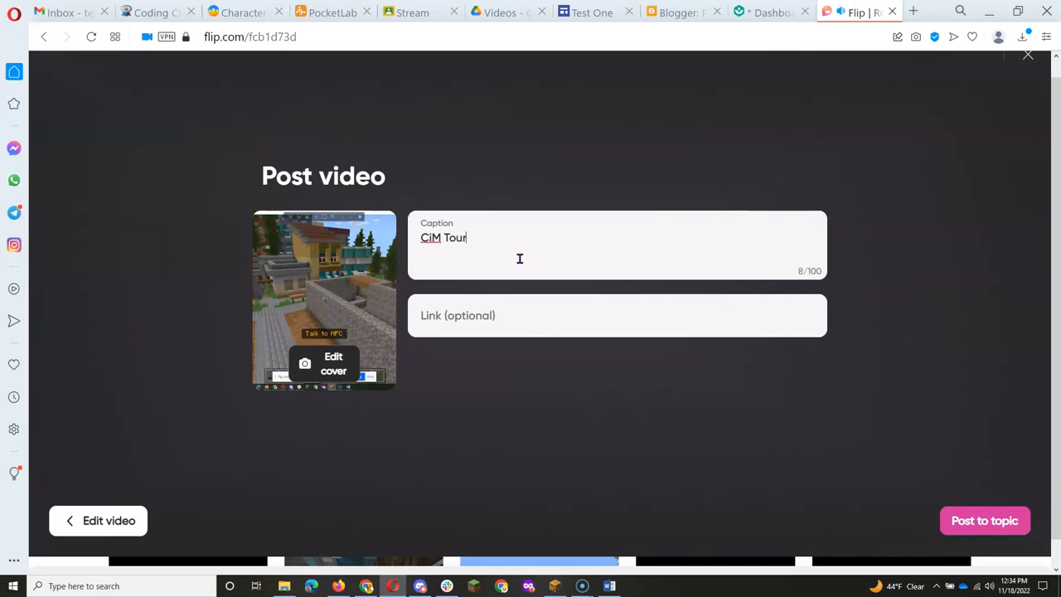
{"action": "left_click", "coordinate": [962, 521]}
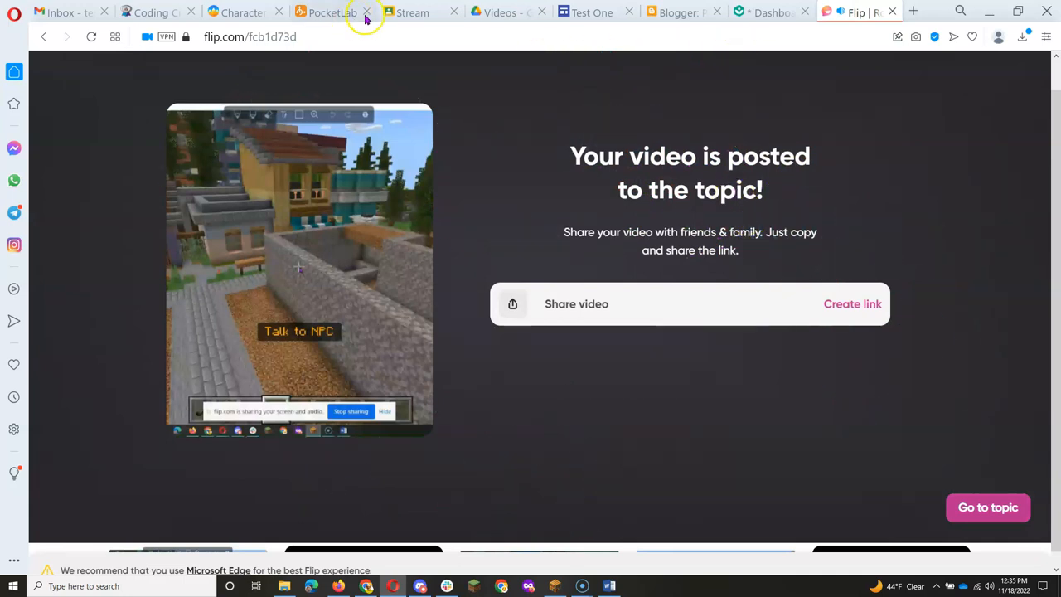
{"action": "left_click", "coordinate": [500, 12]}
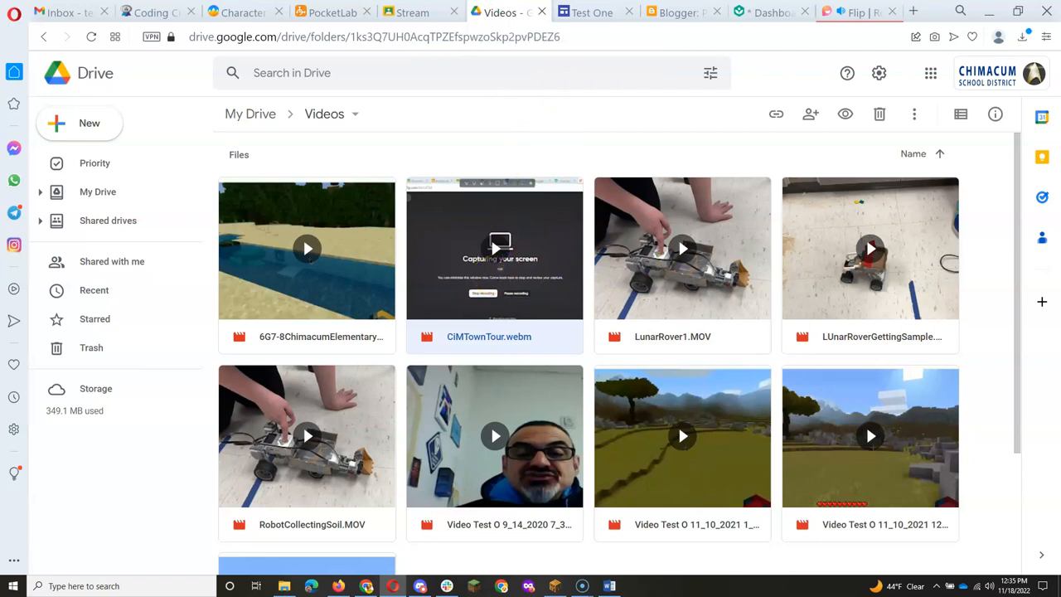
Step: In the Google Sites editor, show the pages list with Science expanded
{"action": "left_click", "coordinate": [592, 11]}
{"action": "left_click", "coordinate": [362, 390]}
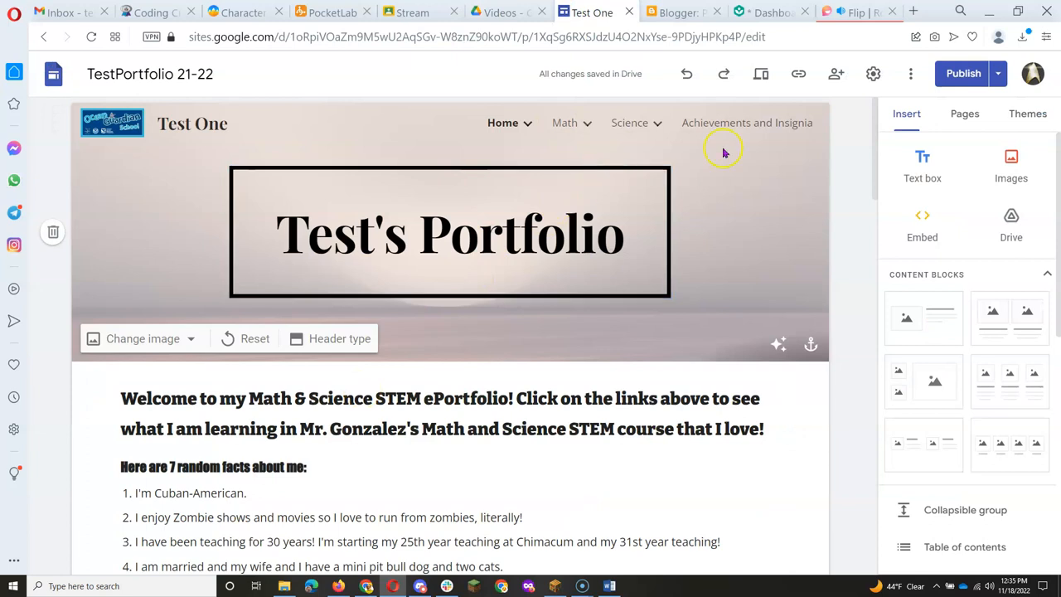
{"action": "left_click", "coordinate": [964, 113]}
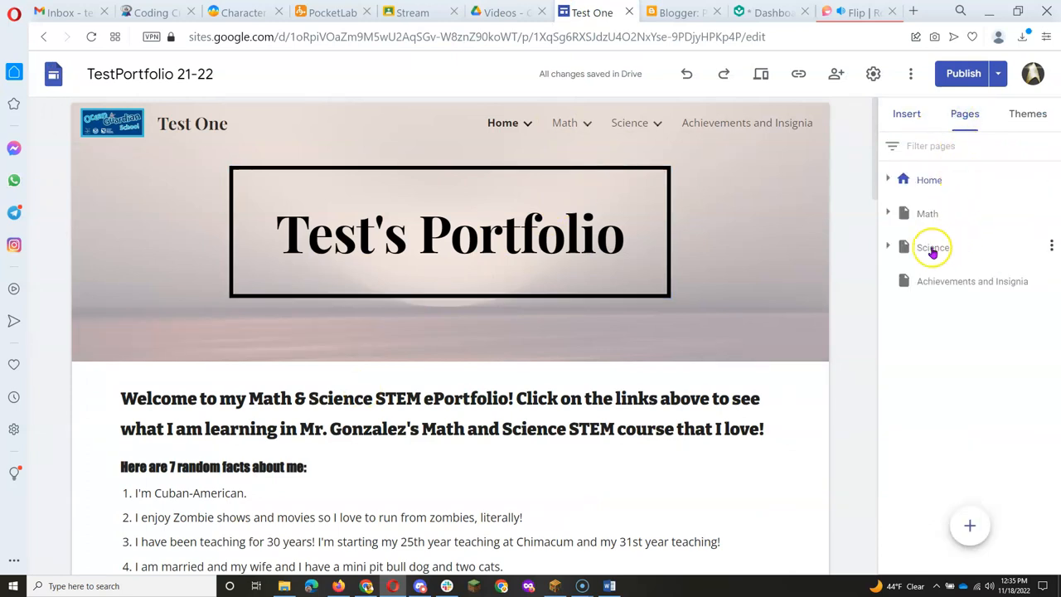
{"action": "left_click", "coordinate": [888, 247]}
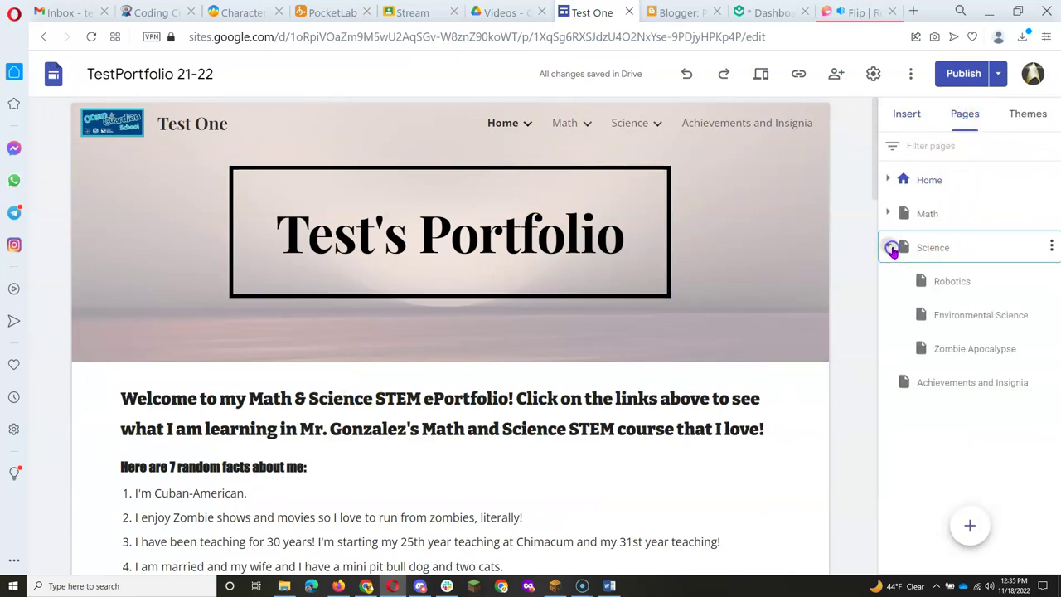
Step: Add a new subpage named Intro to Coding under Science
{"action": "left_click", "coordinate": [1052, 248]}
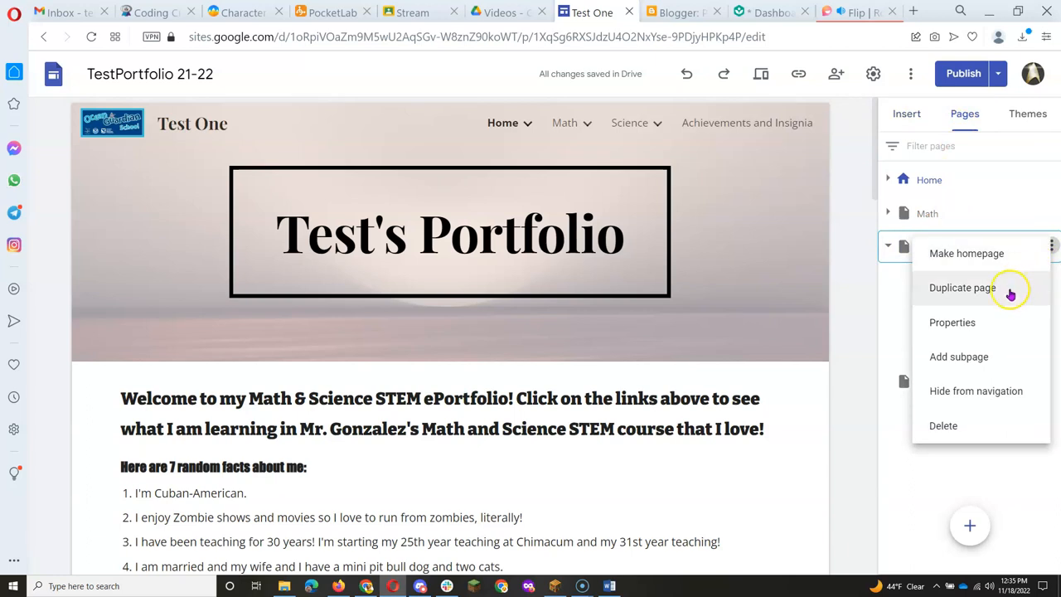
{"action": "left_click", "coordinate": [974, 357]}
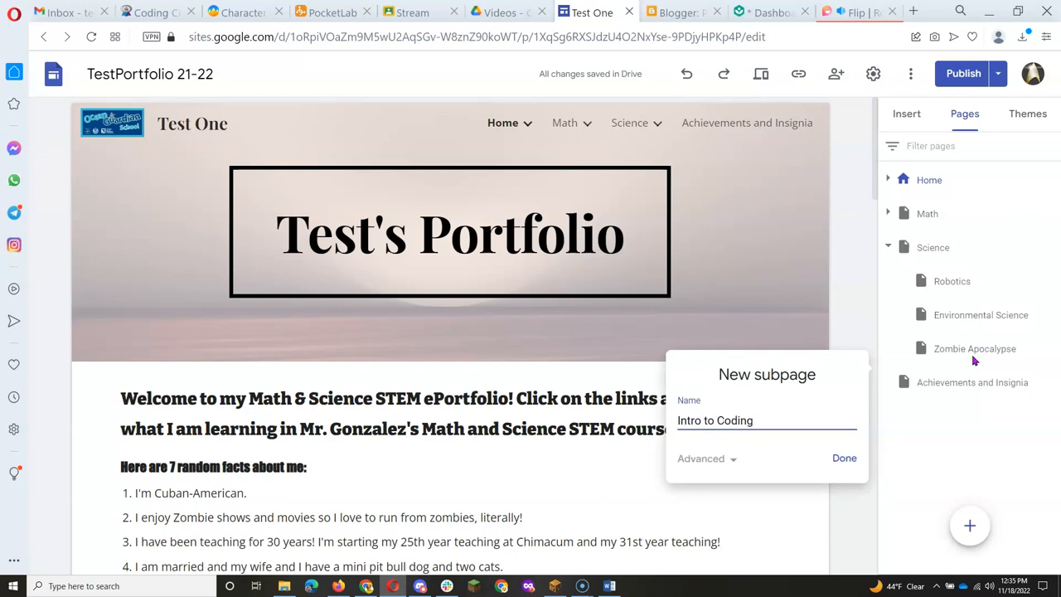
{"action": "left_click", "coordinate": [845, 458]}
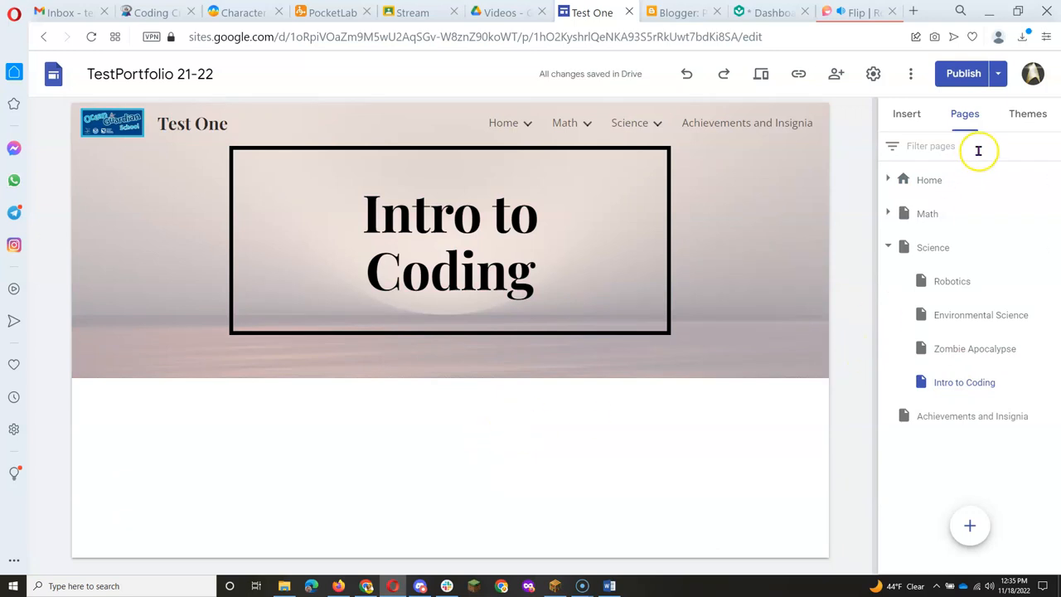
Step: Embed CiMTownTour from the Drive Videos folder on the page and enlarge the video block
{"action": "left_click", "coordinate": [907, 116]}
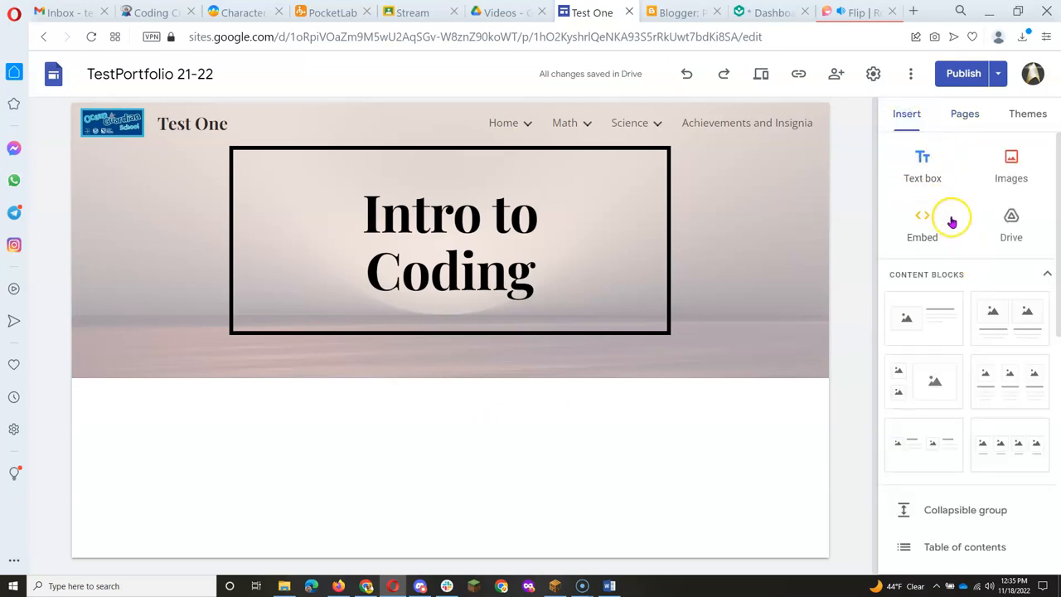
{"action": "left_click", "coordinate": [1012, 223]}
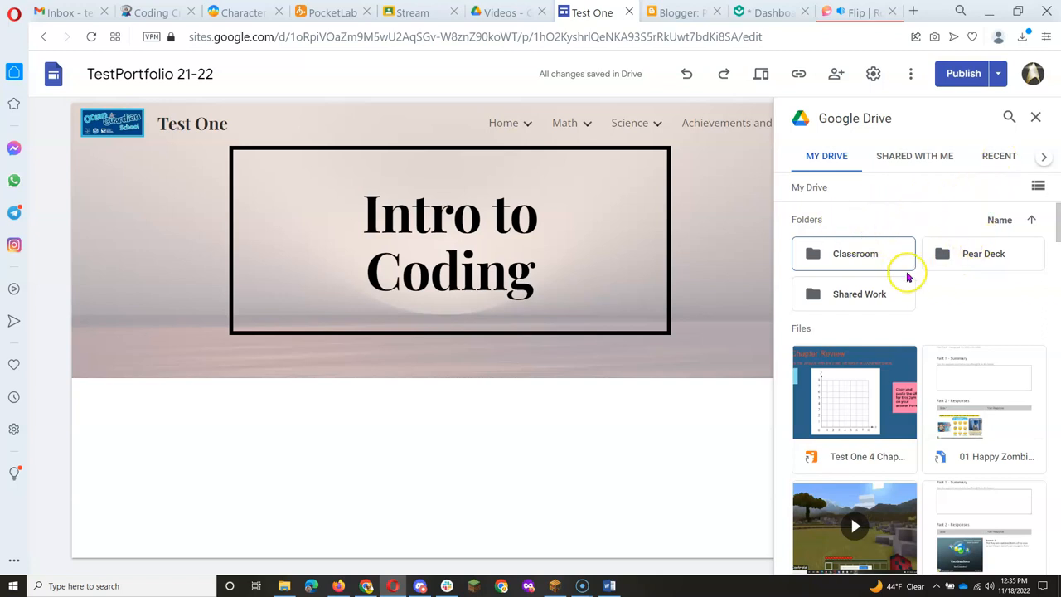
{"action": "scroll", "coordinate": [950, 292], "scroll_direction": "down", "scroll_amount": 3}
{"action": "scroll", "coordinate": [950, 292], "scroll_direction": "up", "scroll_amount": 3}
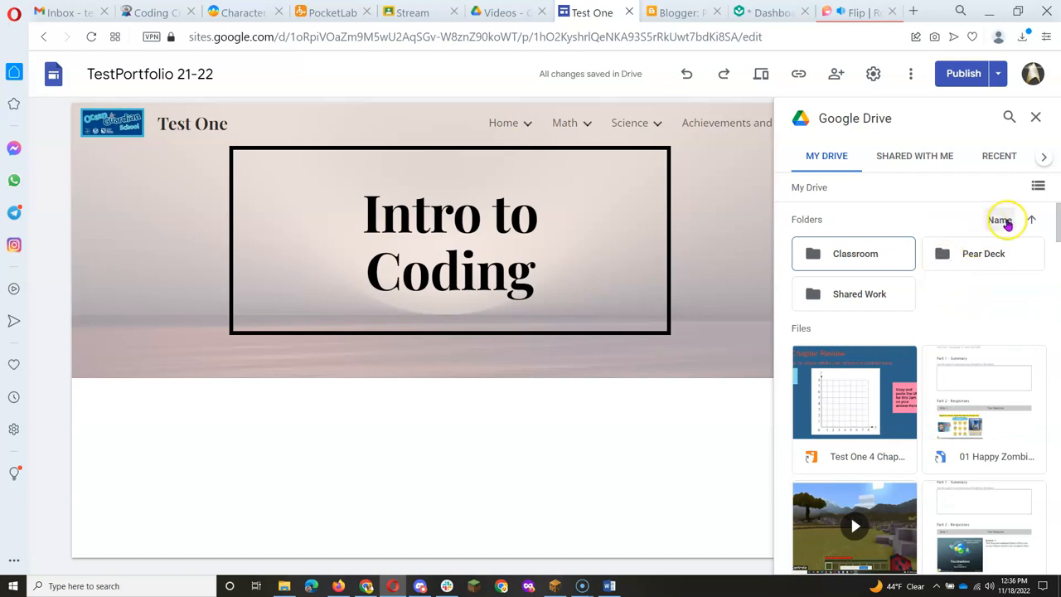
{"action": "scroll", "coordinate": [891, 264], "scroll_direction": "down", "scroll_amount": 5}
{"action": "scroll", "coordinate": [890, 263], "scroll_direction": "down", "scroll_amount": 5}
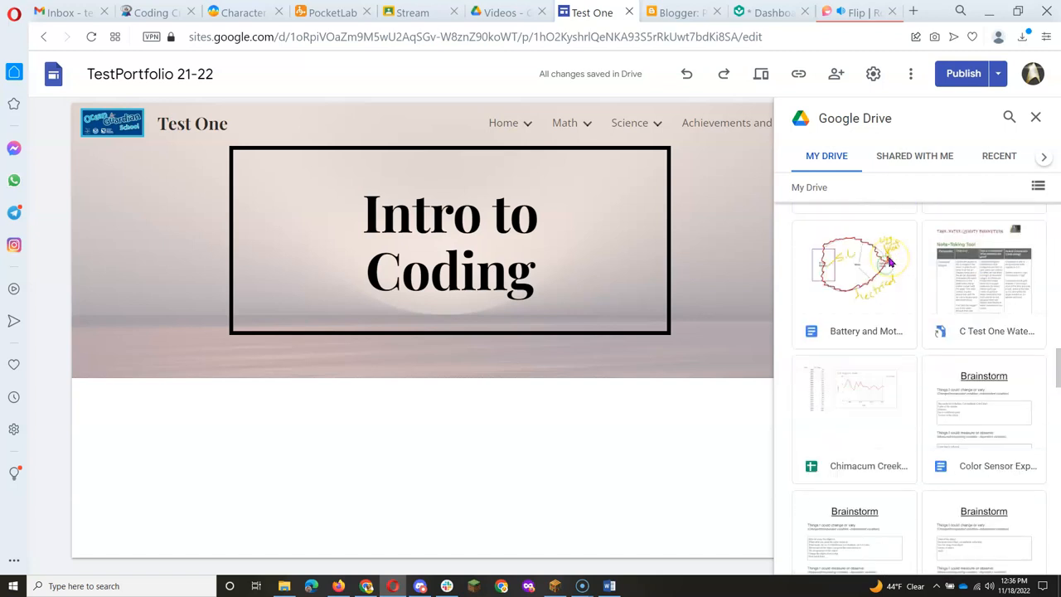
{"action": "scroll", "coordinate": [891, 264], "scroll_direction": "down", "scroll_amount": 5}
{"action": "scroll", "coordinate": [891, 263], "scroll_direction": "down", "scroll_amount": 5}
{"action": "scroll", "coordinate": [892, 264], "scroll_direction": "up", "scroll_amount": 5}
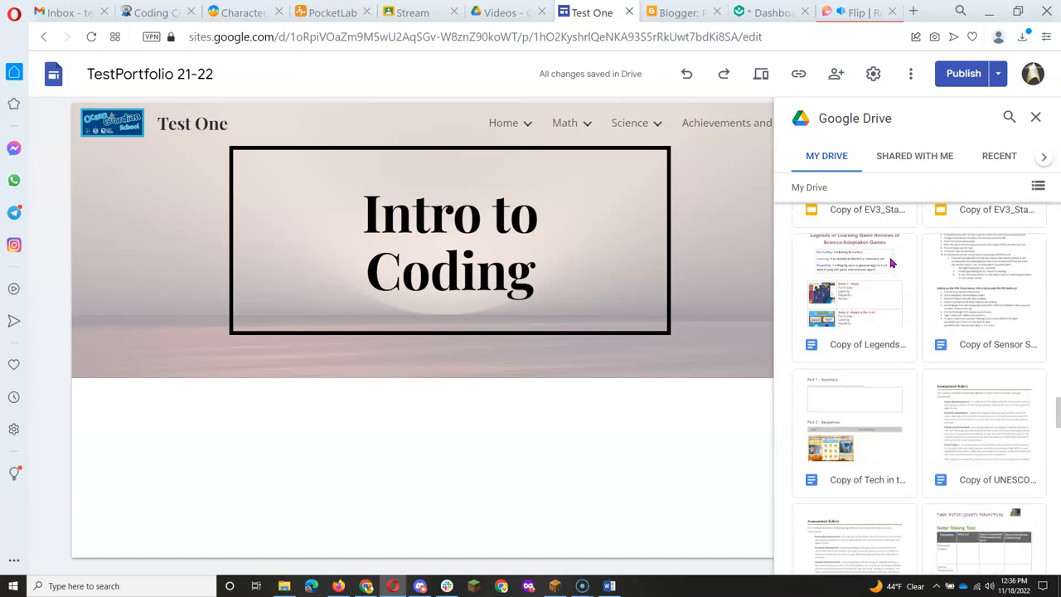
{"action": "scroll", "coordinate": [892, 264], "scroll_direction": "up", "scroll_amount": 5}
{"action": "scroll", "coordinate": [892, 264], "scroll_direction": "up", "scroll_amount": 3}
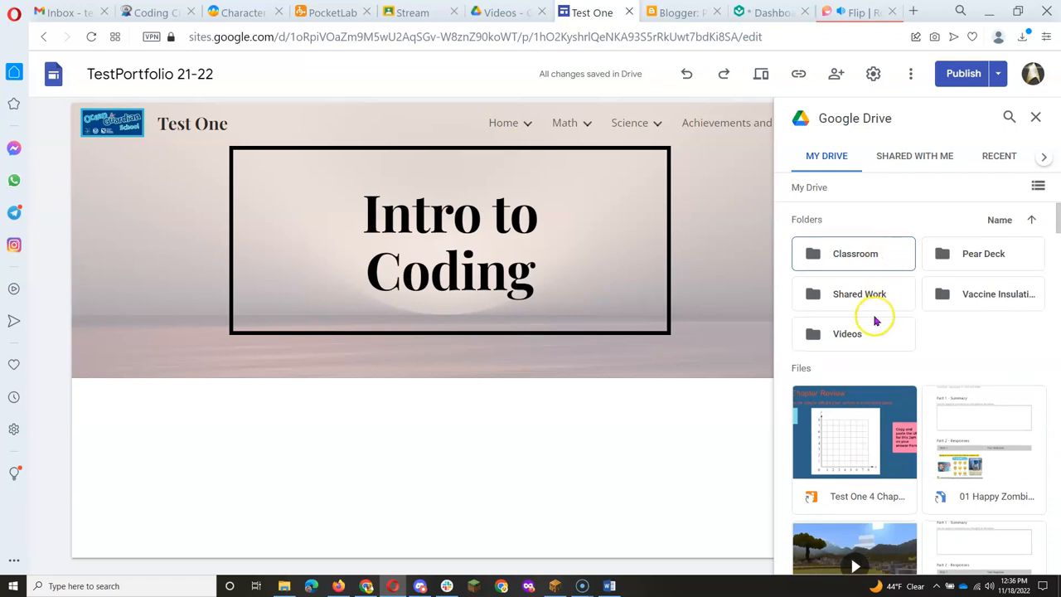
{"action": "left_click", "coordinate": [856, 334]}
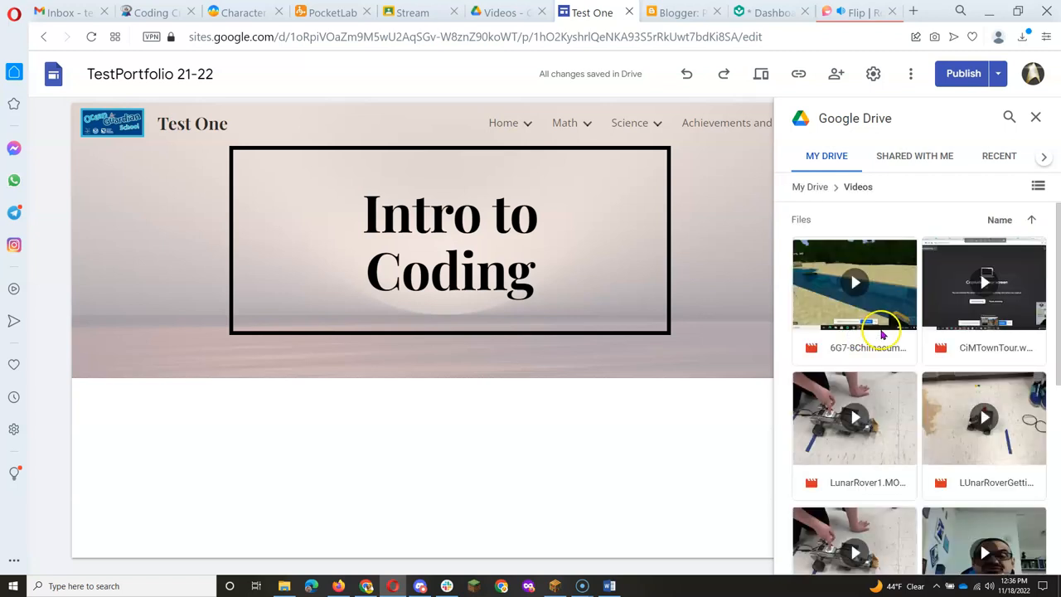
{"action": "left_click", "coordinate": [975, 319]}
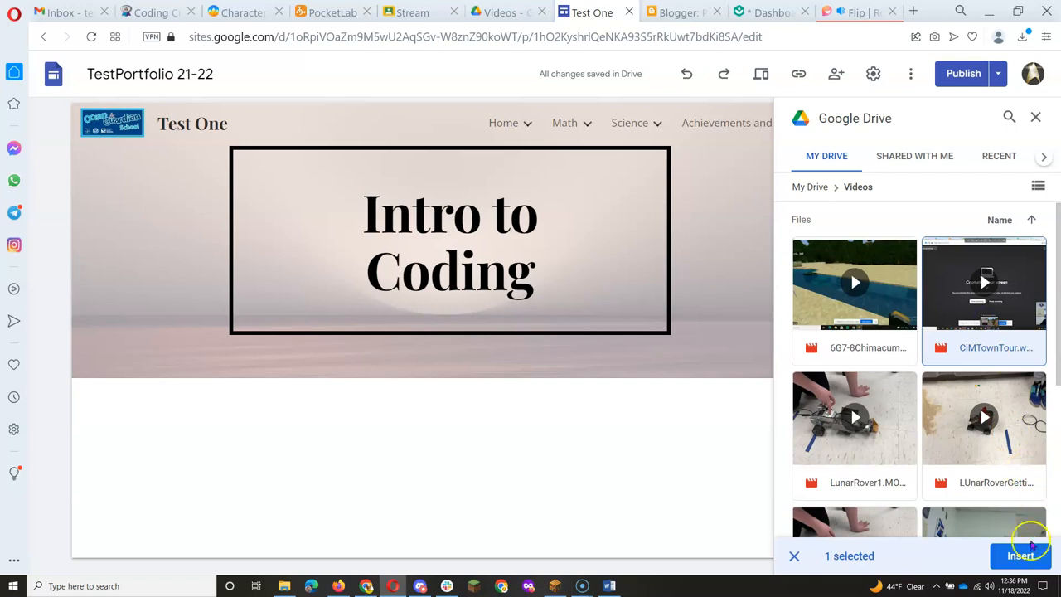
{"action": "left_click", "coordinate": [1021, 556]}
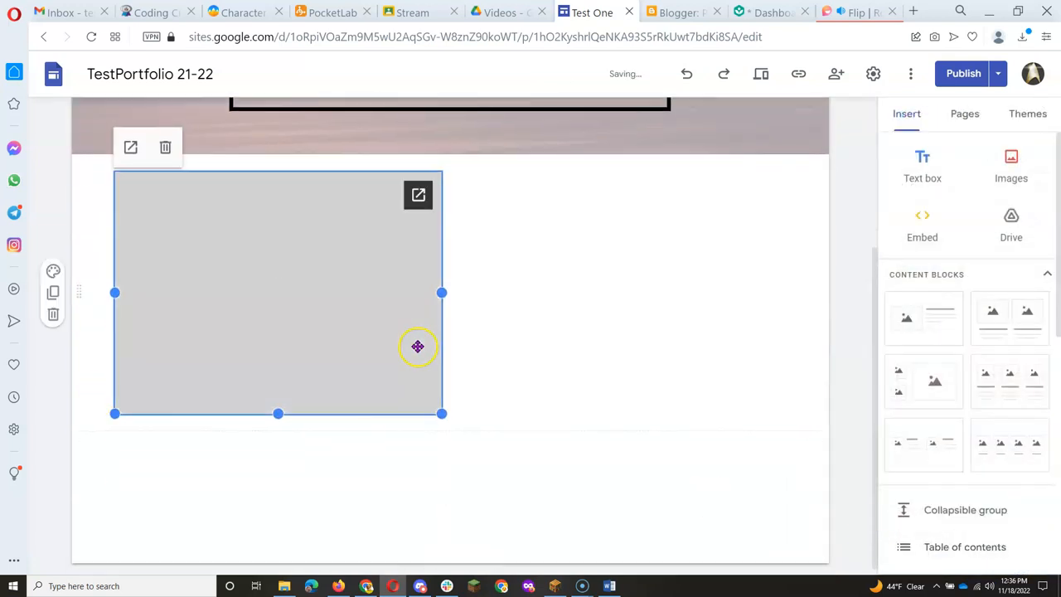
{"action": "left_click_drag", "start_coordinate": [442, 413], "coordinate": [618, 493]}
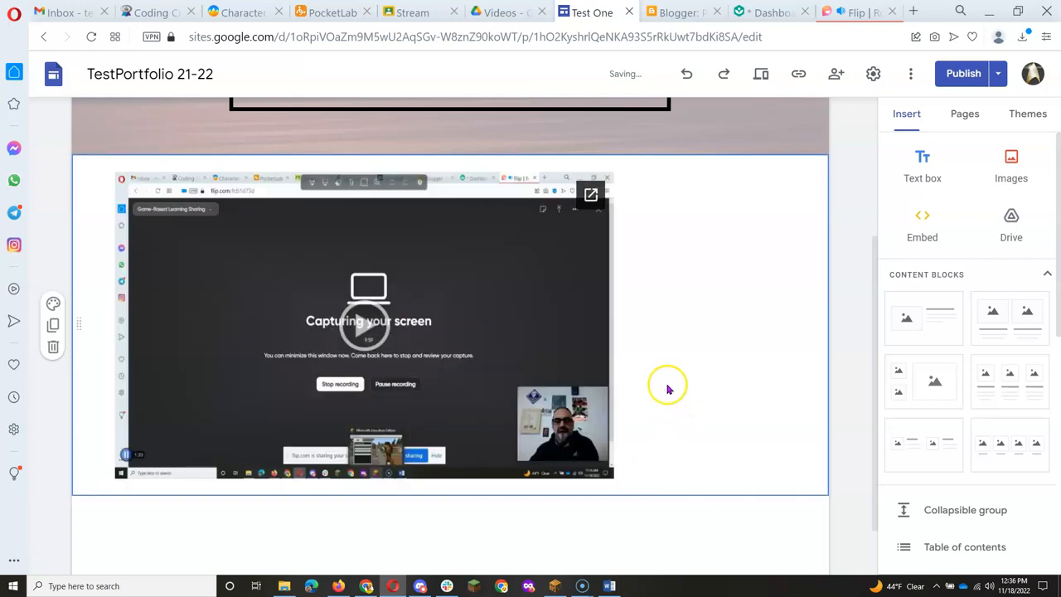
Step: Publish the site with the new Intro to Coding page after reviewing the changes
{"action": "left_click", "coordinate": [964, 74]}
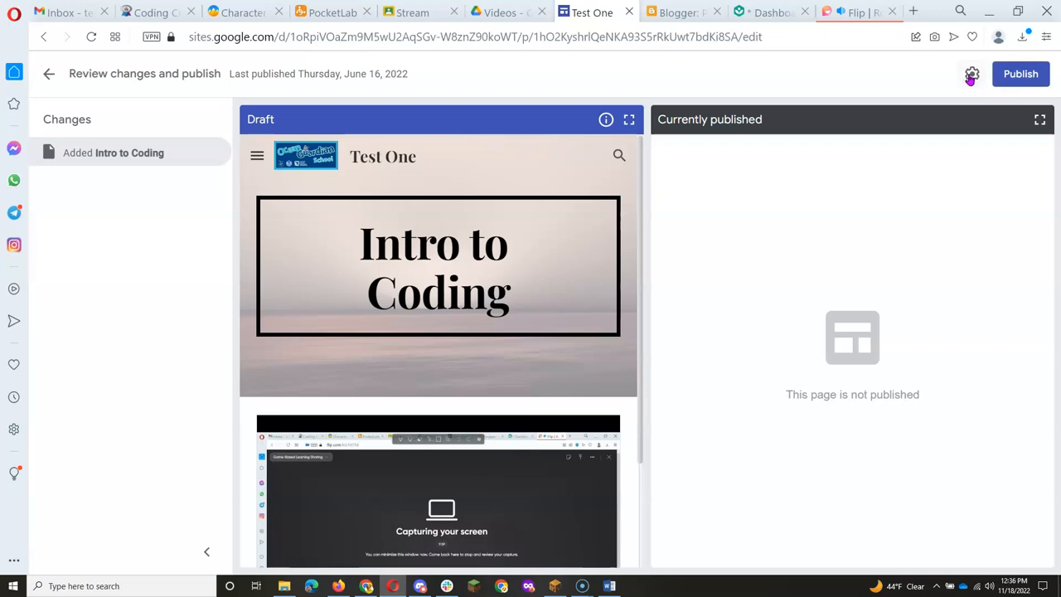
{"action": "left_click", "coordinate": [1021, 74]}
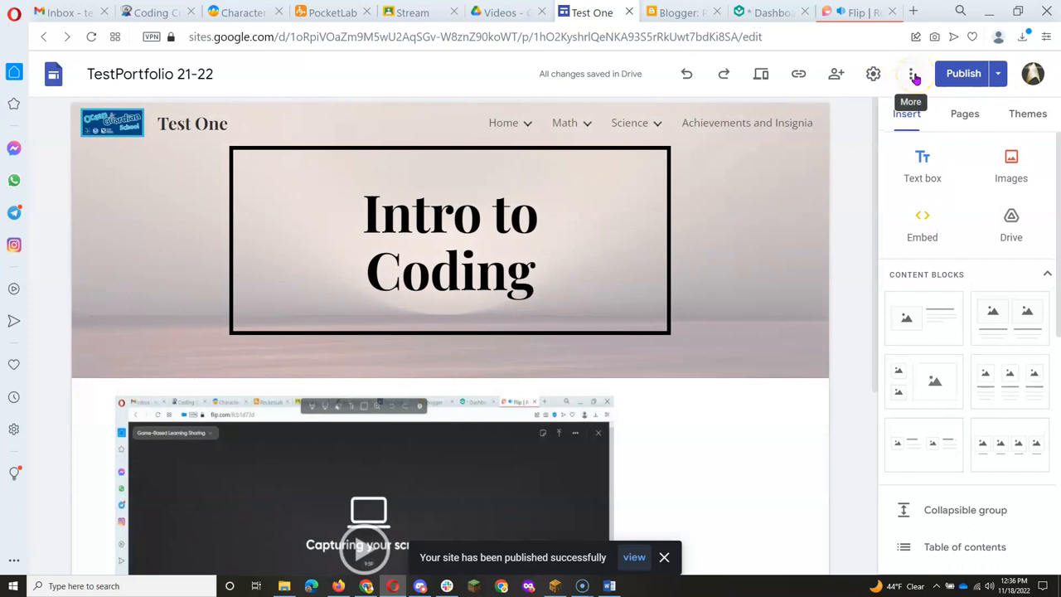
{"action": "left_click", "coordinate": [915, 77]}
{"action": "left_click", "coordinate": [914, 77]}
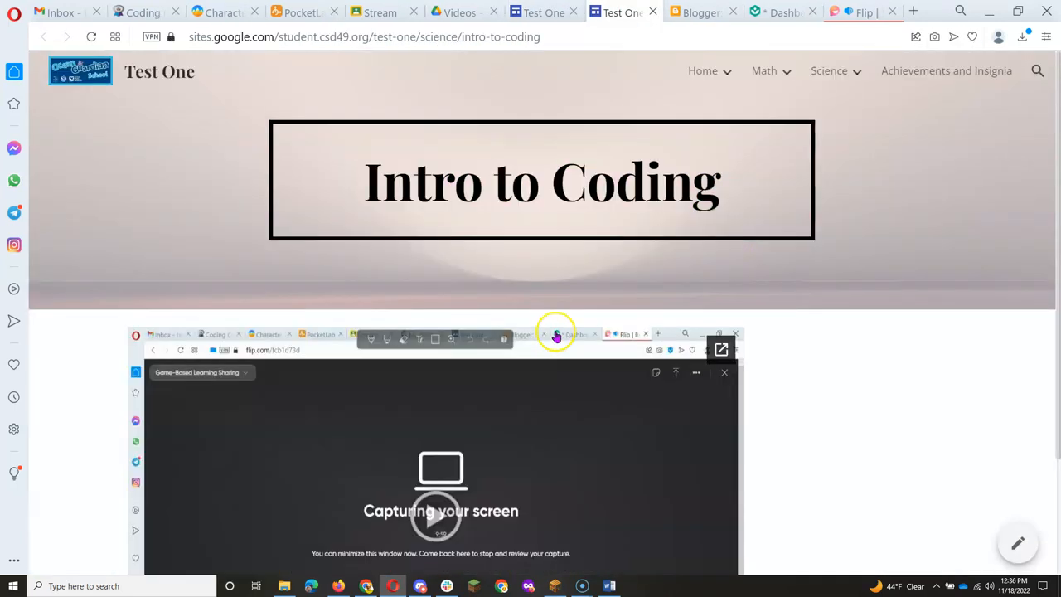
Step: Play the embedded town tour video on the live Intro to Coding page
{"action": "left_click", "coordinate": [436, 514]}
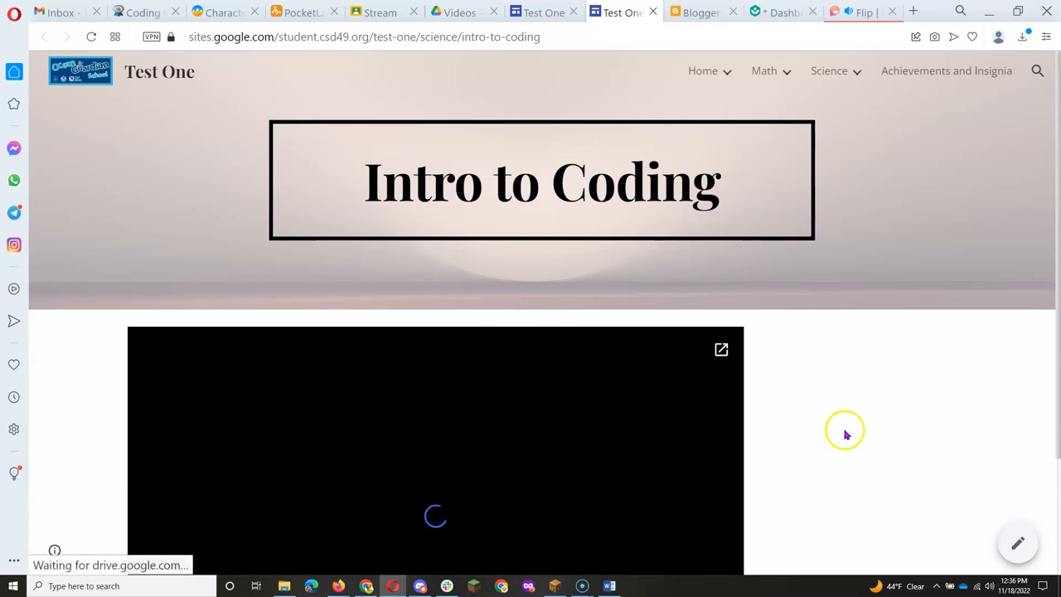
{"action": "scroll", "coordinate": [865, 430], "scroll_direction": "down", "scroll_amount": 2}
{"action": "scroll", "coordinate": [864, 429], "scroll_direction": "up", "scroll_amount": 2}
{"action": "scroll", "coordinate": [864, 429], "scroll_direction": "down", "scroll_amount": 2}
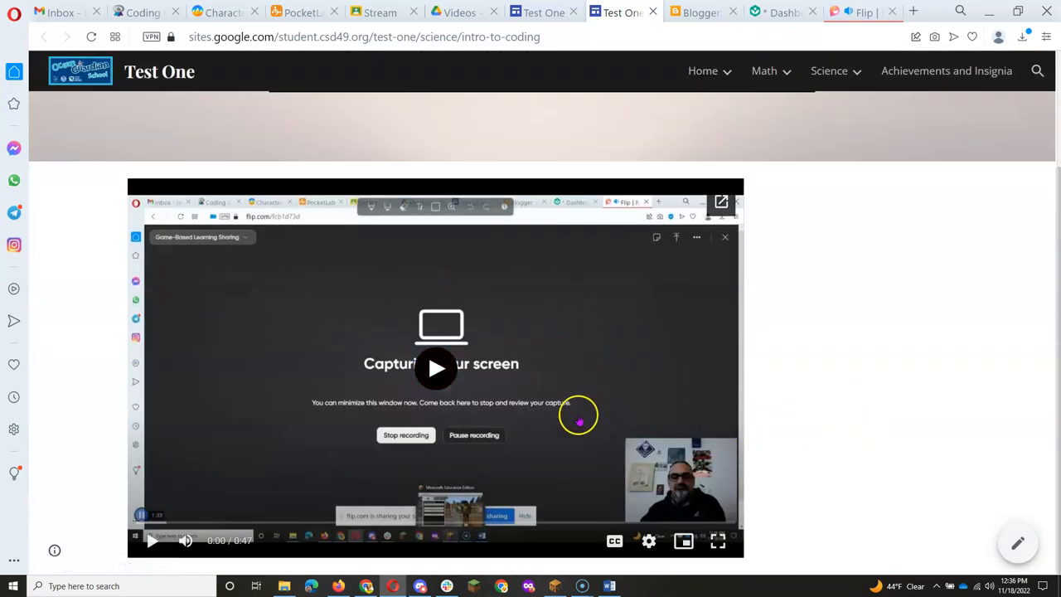
{"action": "left_click", "coordinate": [436, 363]}
{"action": "scroll", "coordinate": [883, 348], "scroll_direction": "up", "scroll_amount": 2}
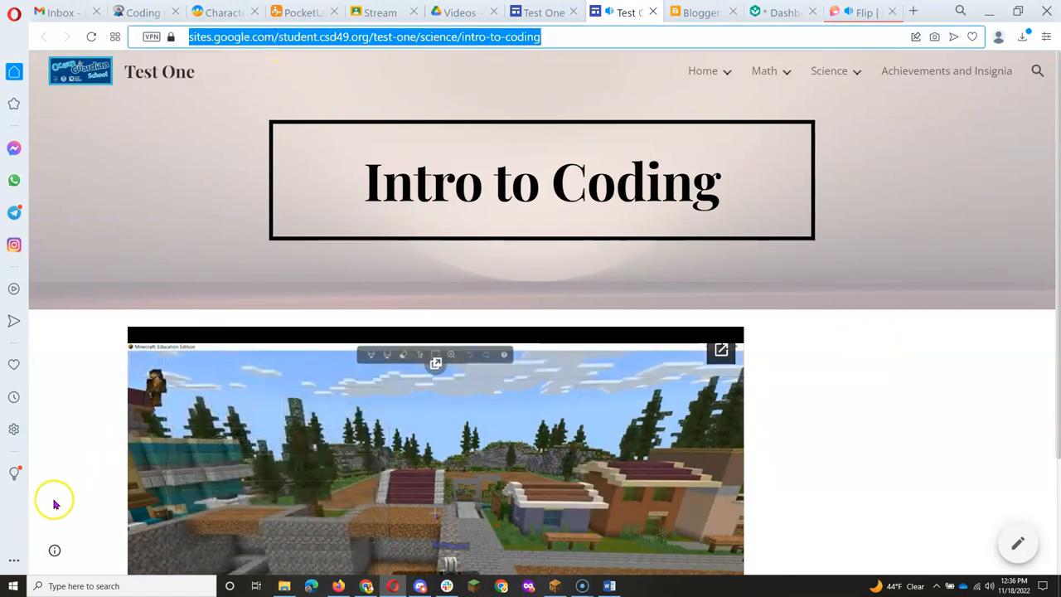
{"action": "left_click", "coordinate": [436, 456]}
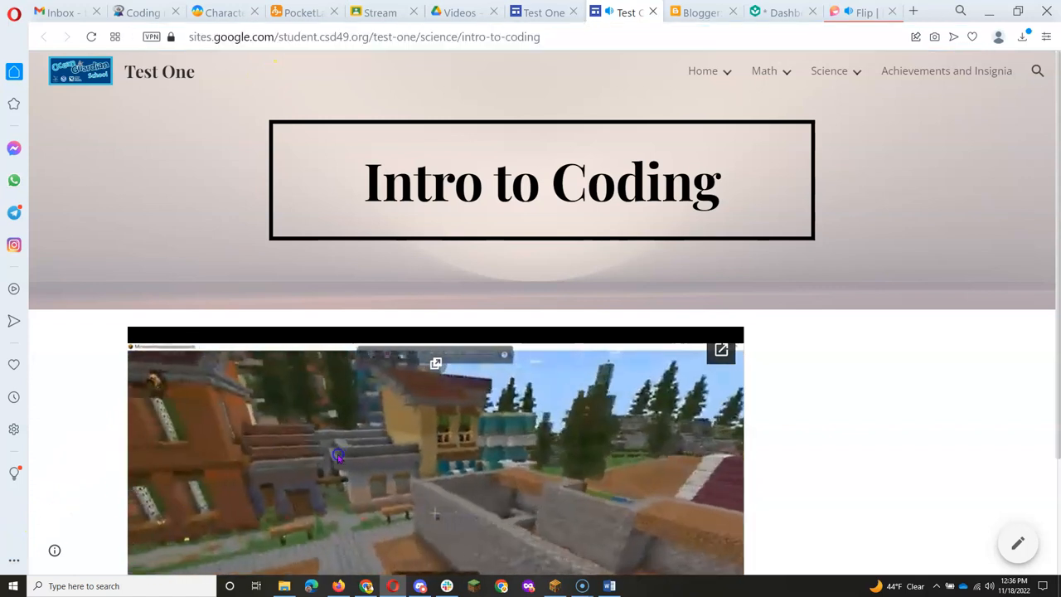